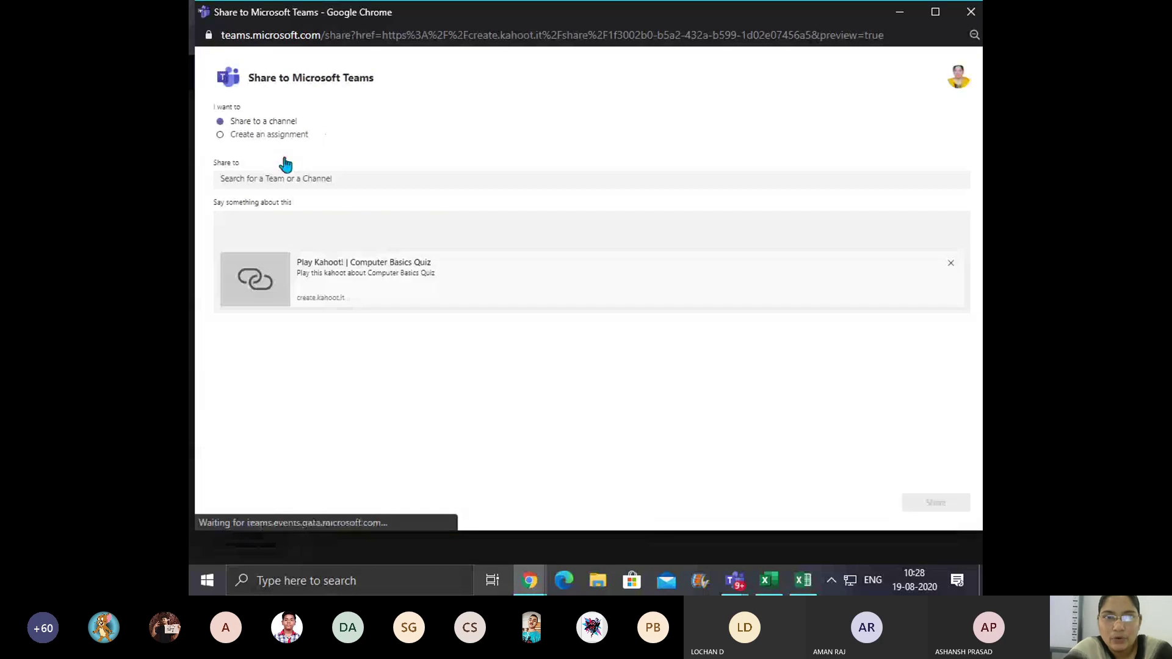
Step: Share the Computer Basics Quiz link to the XI B > COMPUTER SCIENCE channel and switch to the Teams meeting window
click(280, 178)
text(xi b)
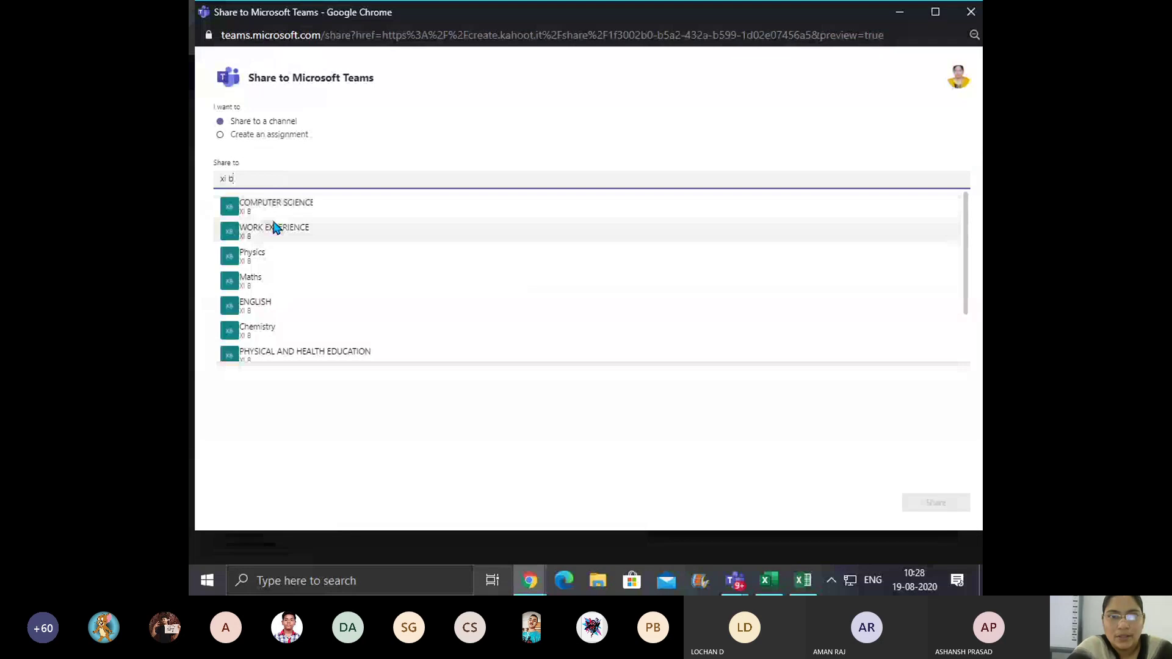
click(279, 207)
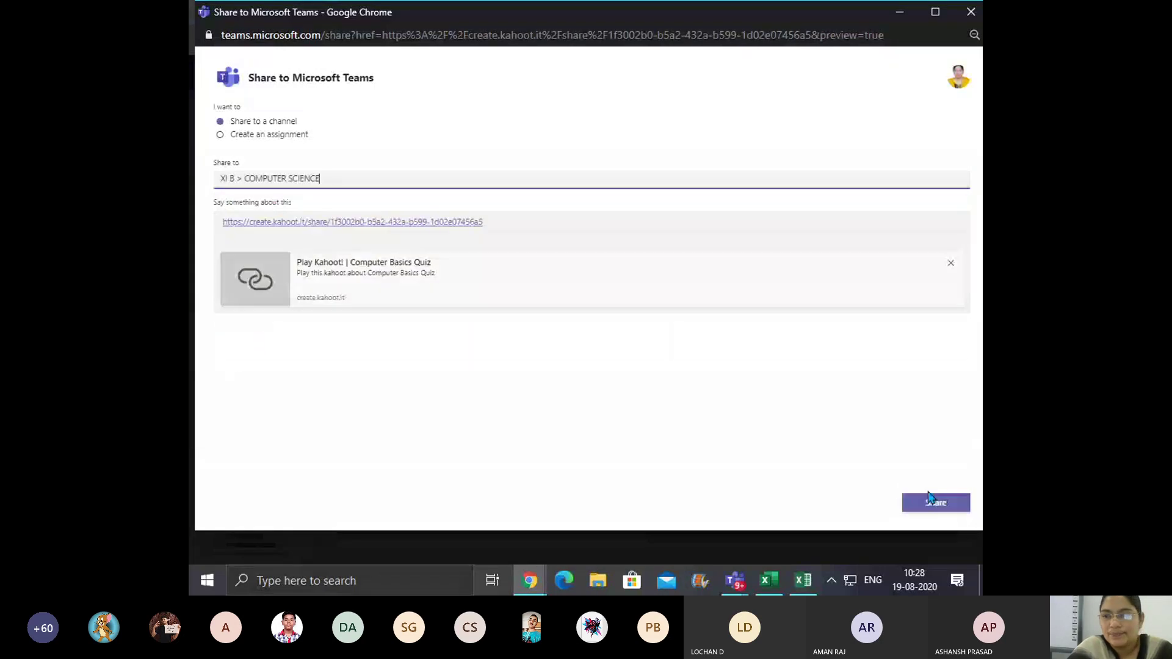
click(929, 497)
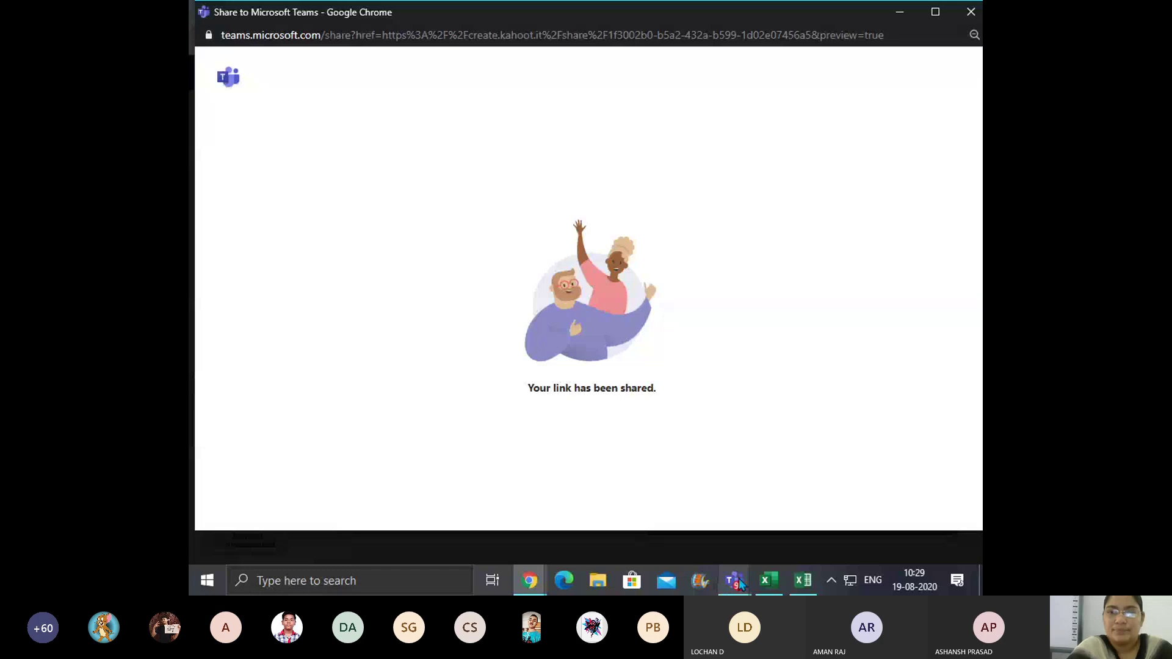
mouse_move(738, 577)
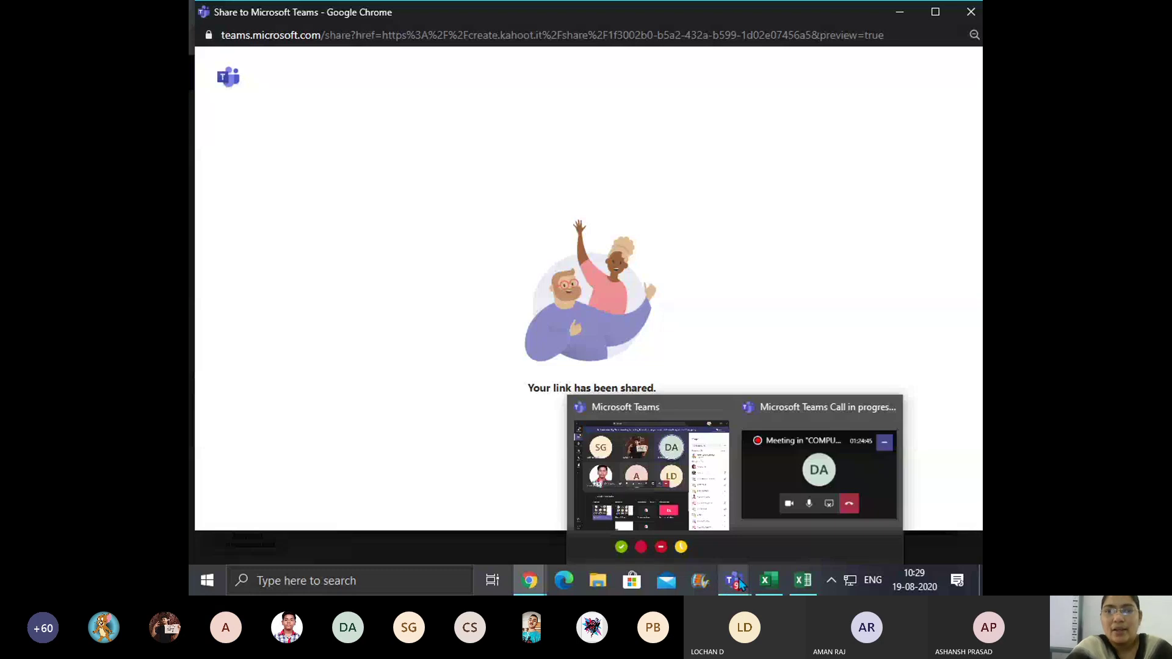
click(652, 470)
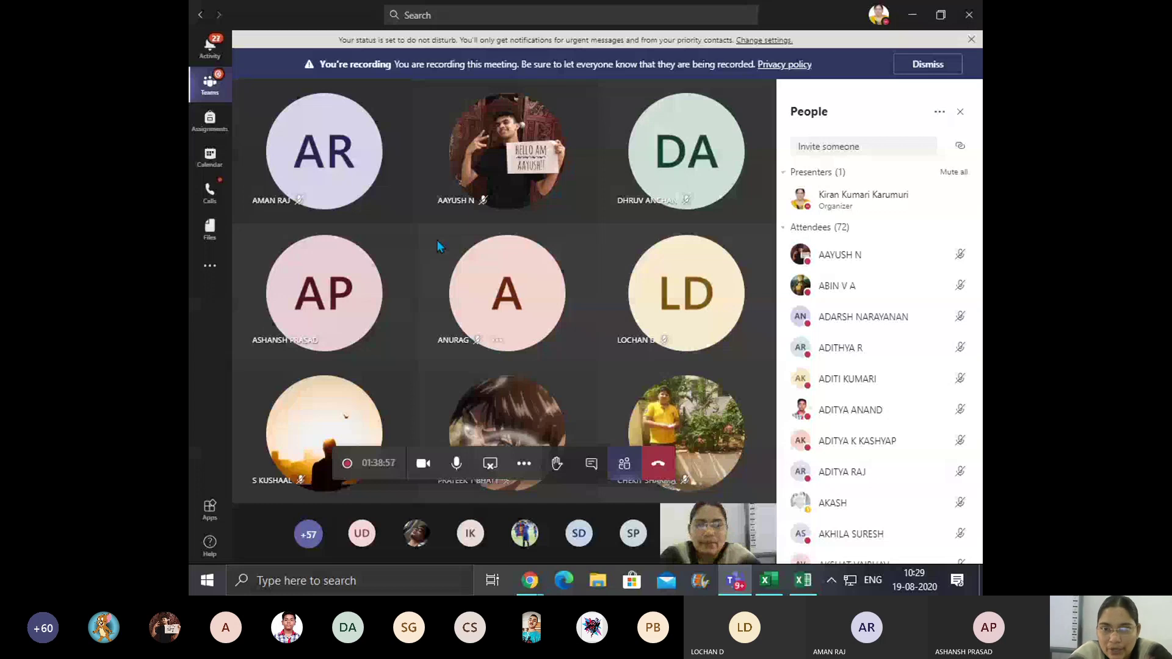
Step: Switch to the blank Excel workbook and enter the headings S.No in A1 and Evolution in B1
click(802, 583)
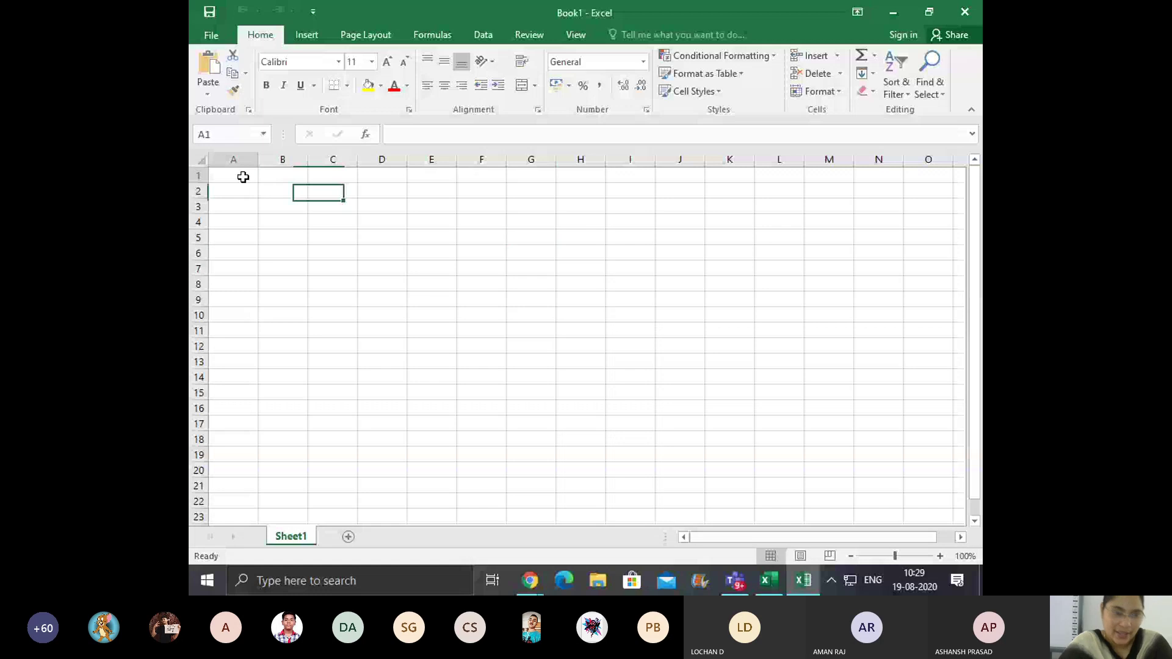
click(242, 177)
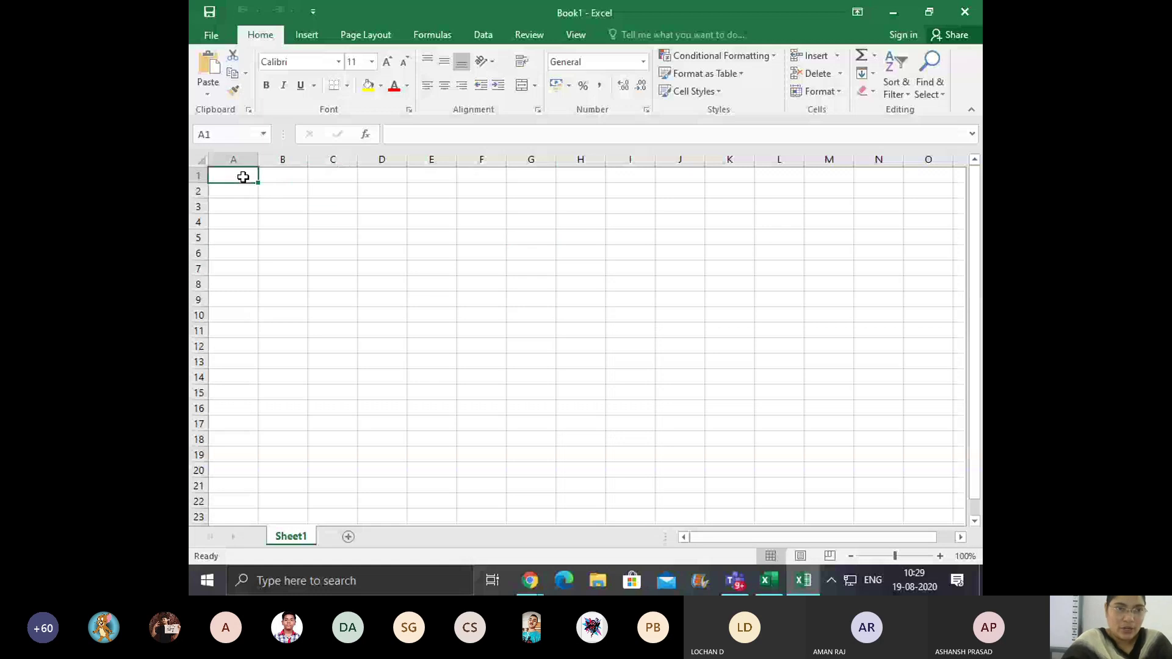
text(S.No)
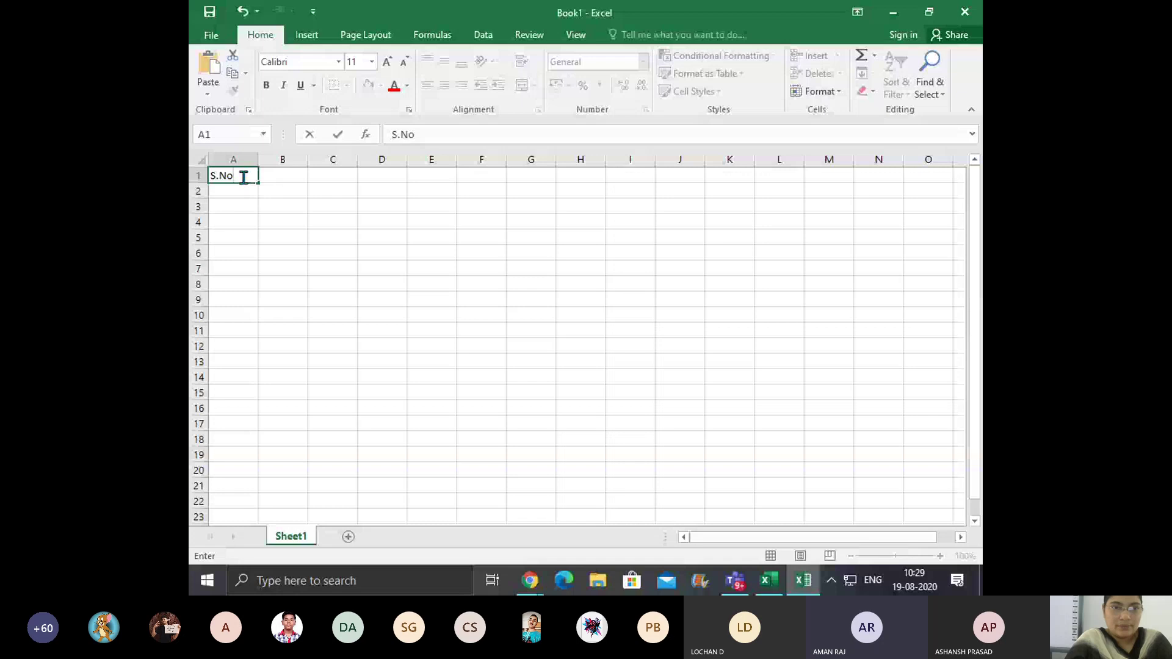
key(Tab)
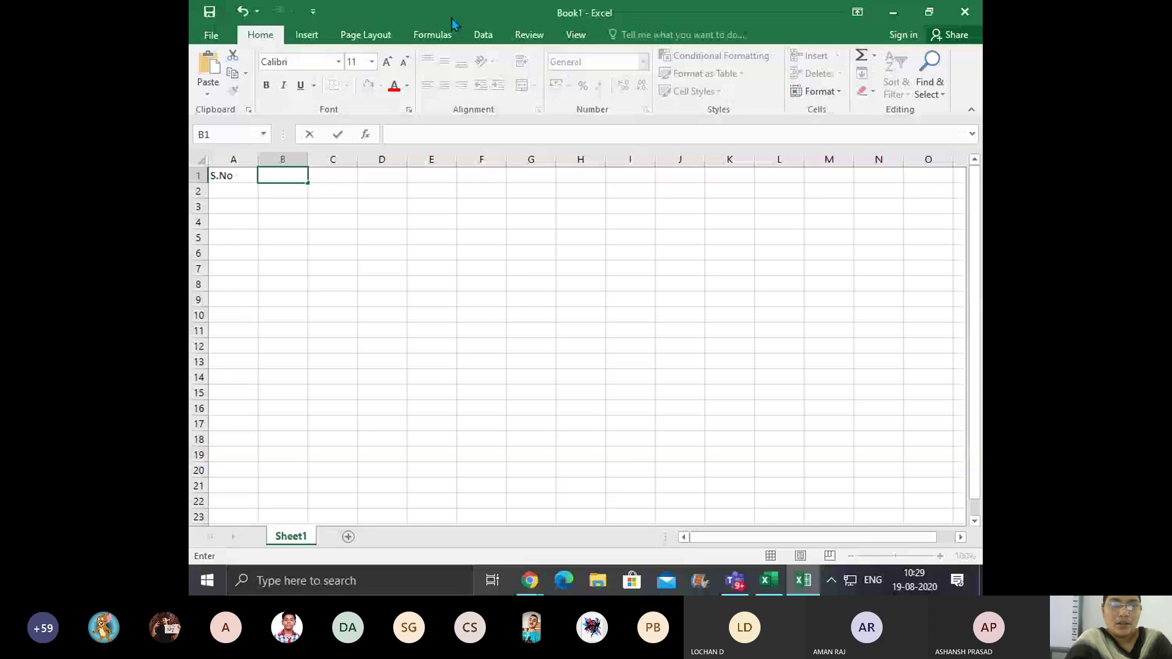
text(Invem)
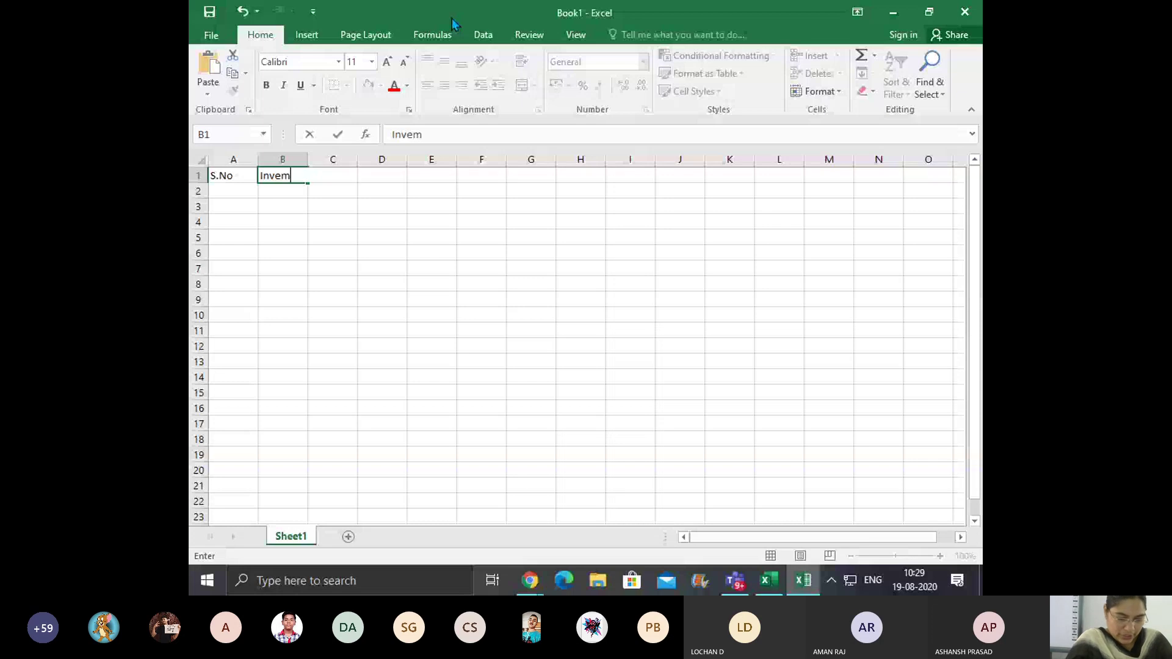
key(BackSpace)
key(BackSpace)
key(BackSpace)
key(BackSpace)
key(BackSpace)
text(Evoluti)
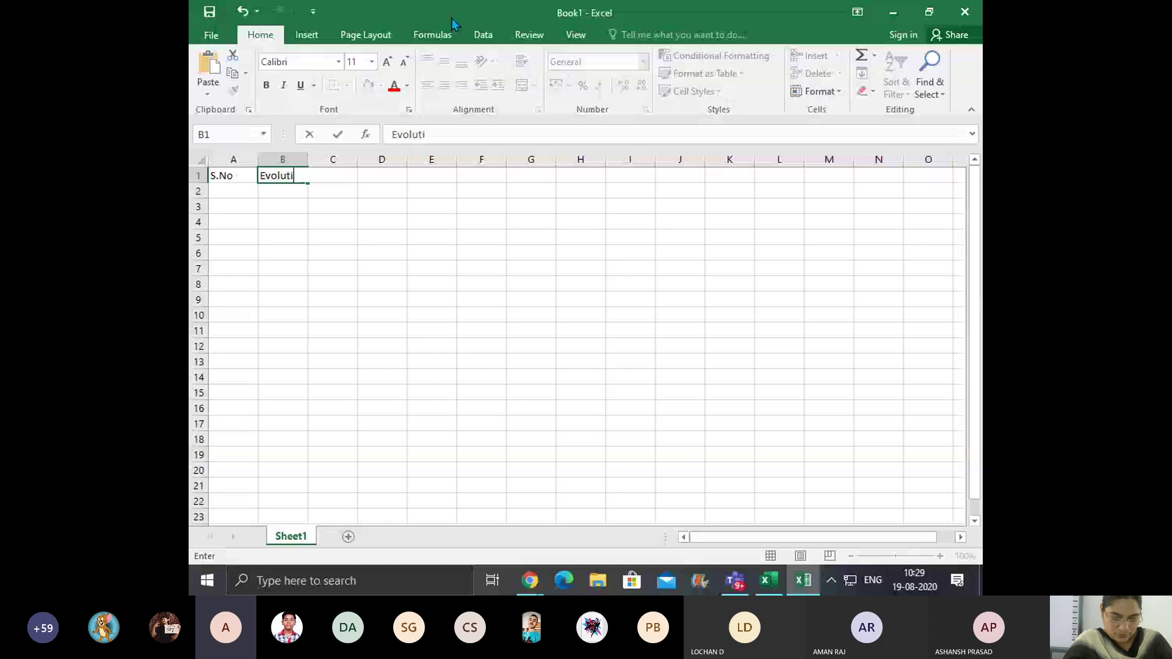
text(on)
key(Tab)
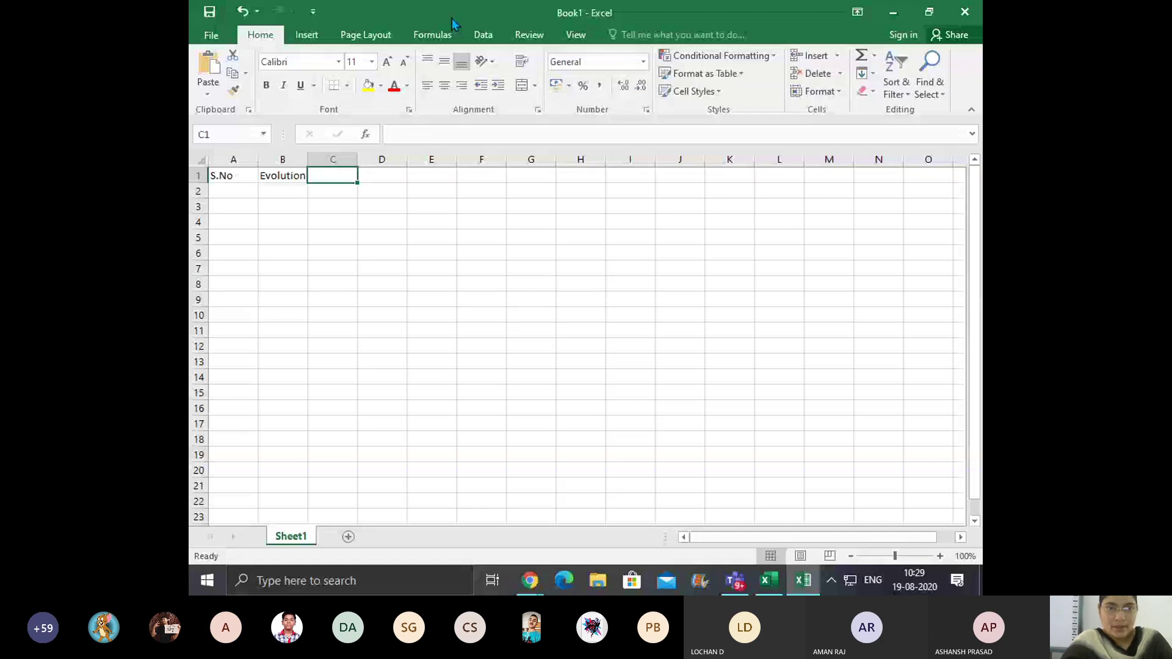
Step: Enter the headings Year, Technology and Purpose in C1:E1, and fit columns B and C to their contents
text(Year)
key(Tab)
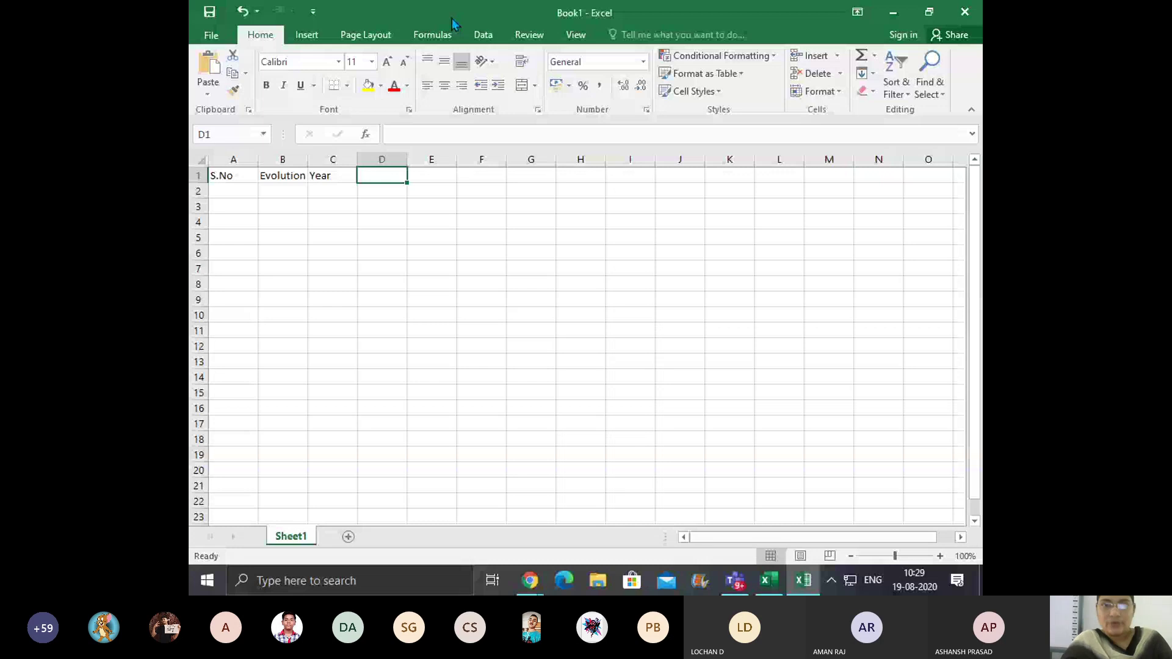
text(Technology)
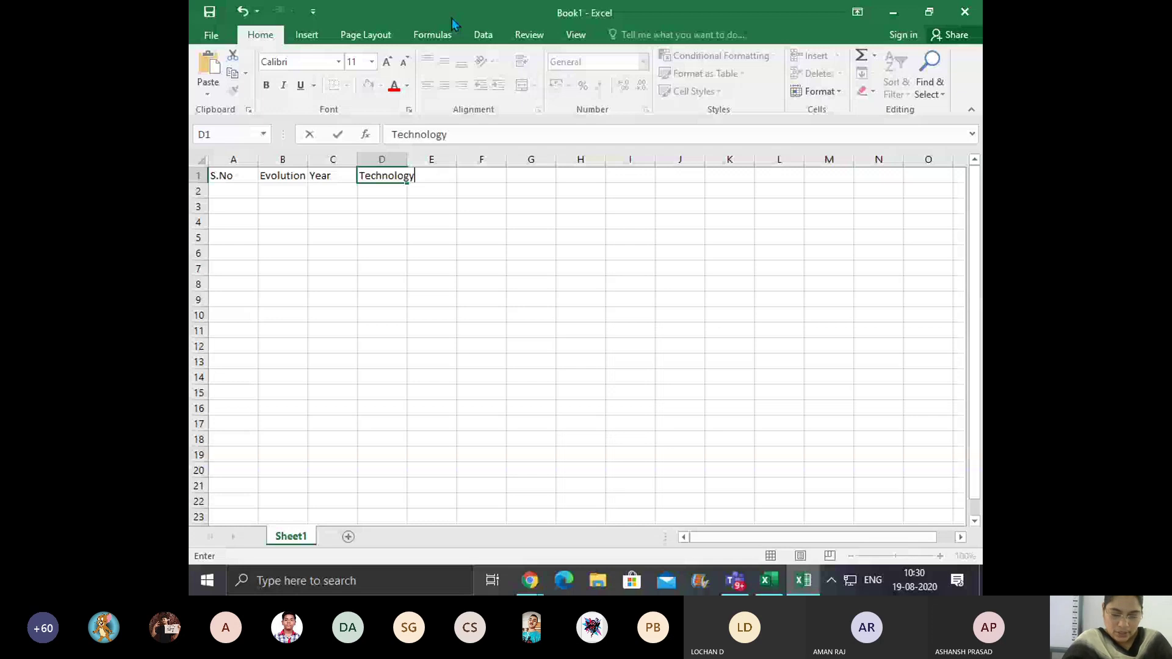
key(ctrl+Return)
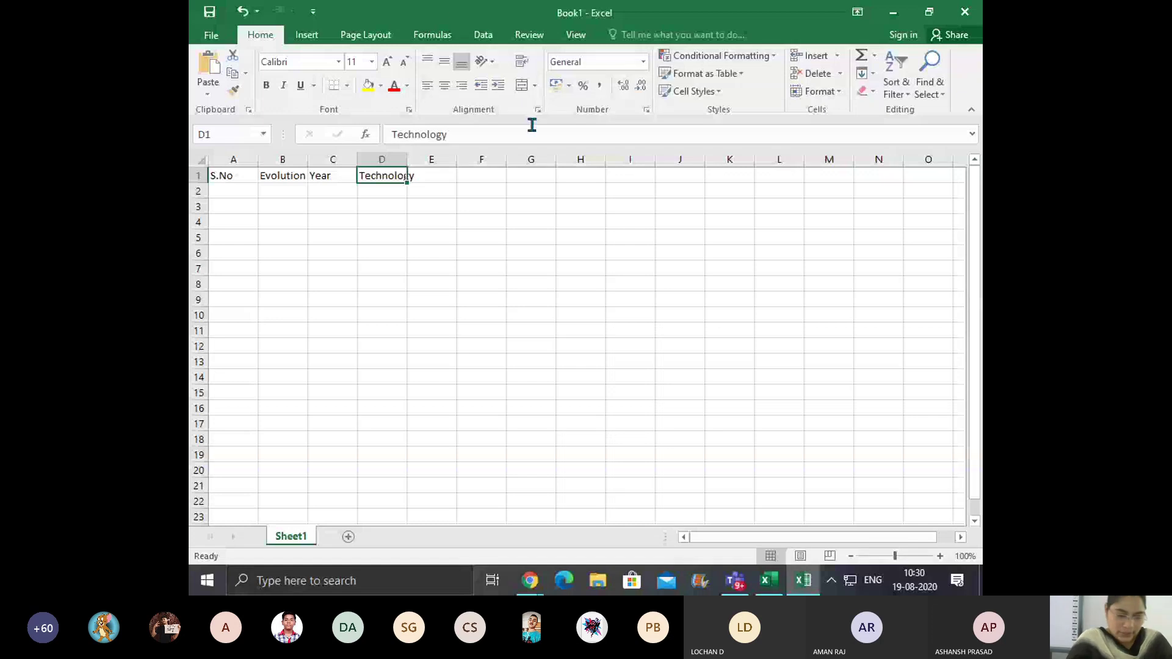
click(462, 134)
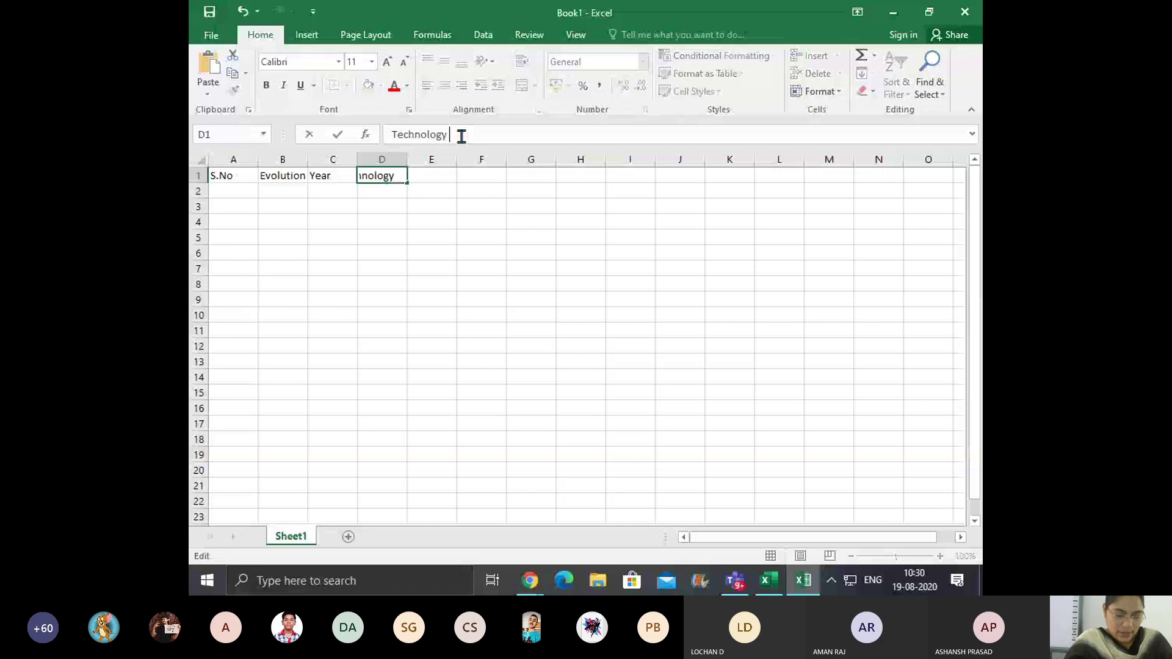
key(Tab)
text(Purpose)
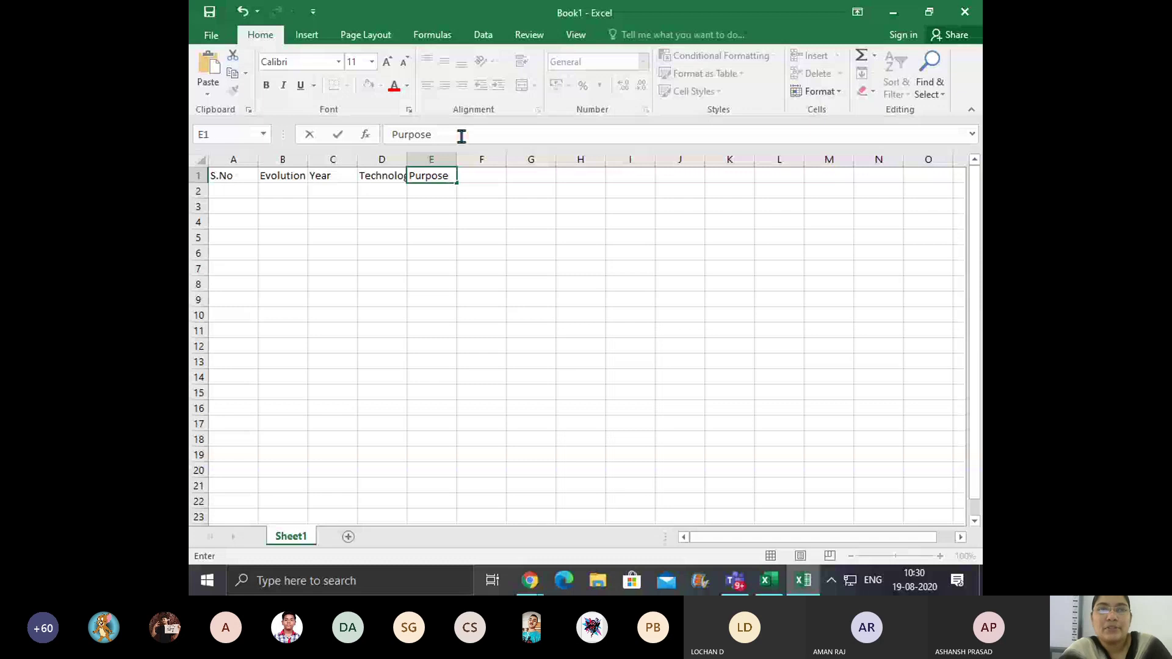
key(Return)
double_click(357, 159)
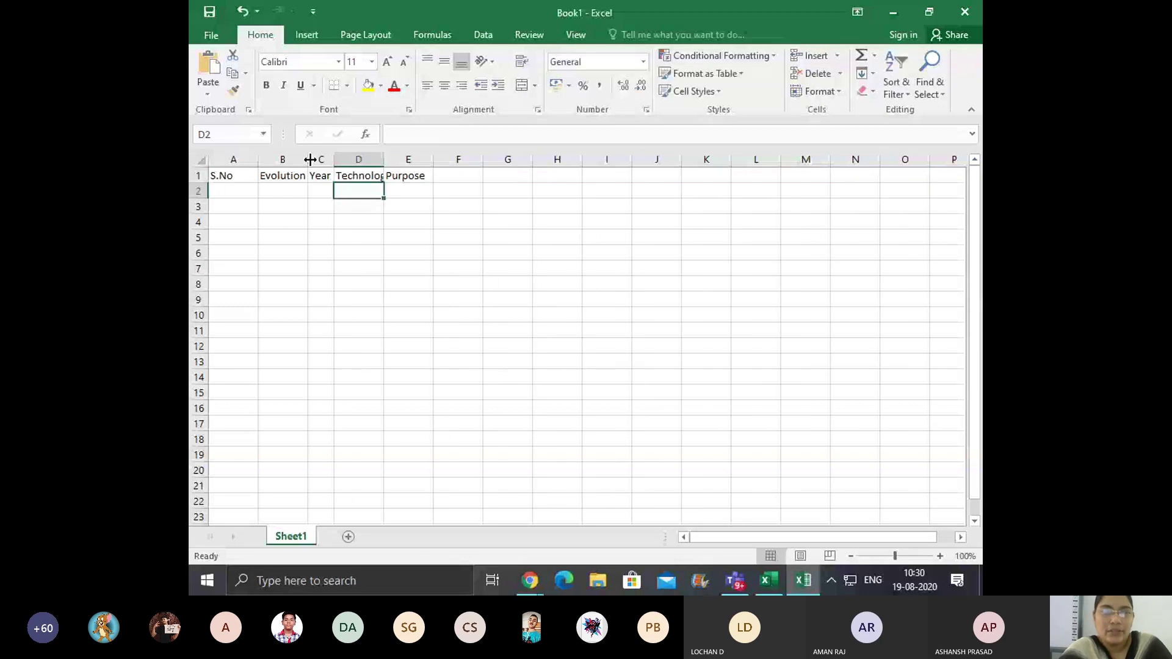
double_click(310, 160)
Step: Enter Abacus in B2 under Evolution and number cells A2 to A4 as 1, 2 and 3
click(290, 192)
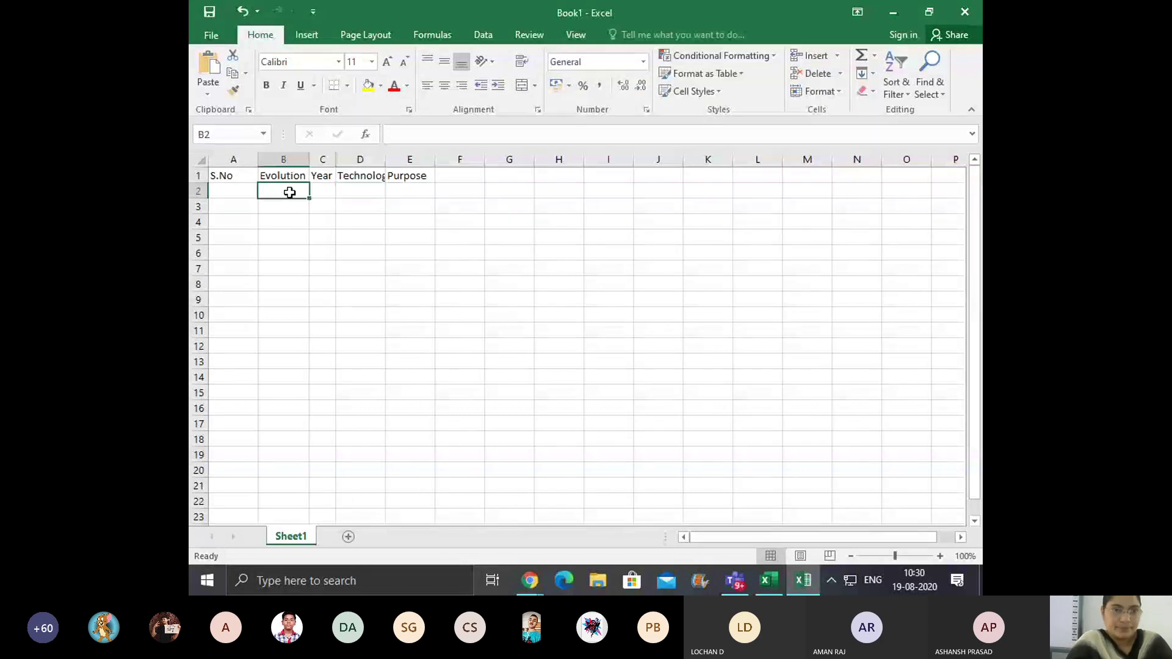
text(Abac)
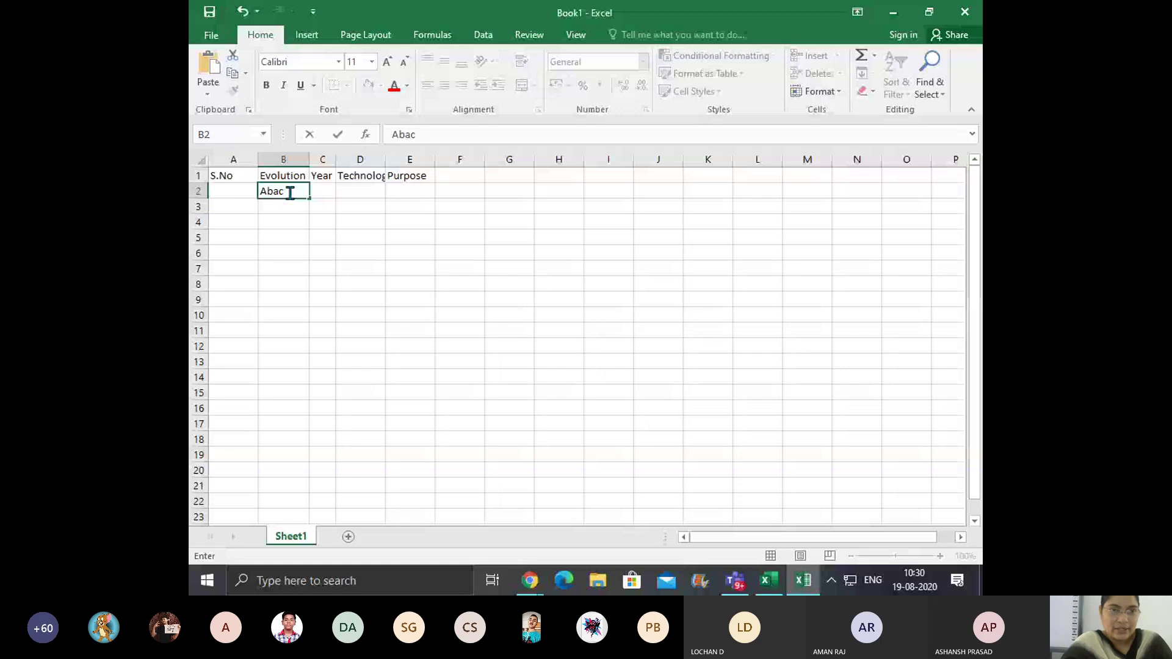
text(u)
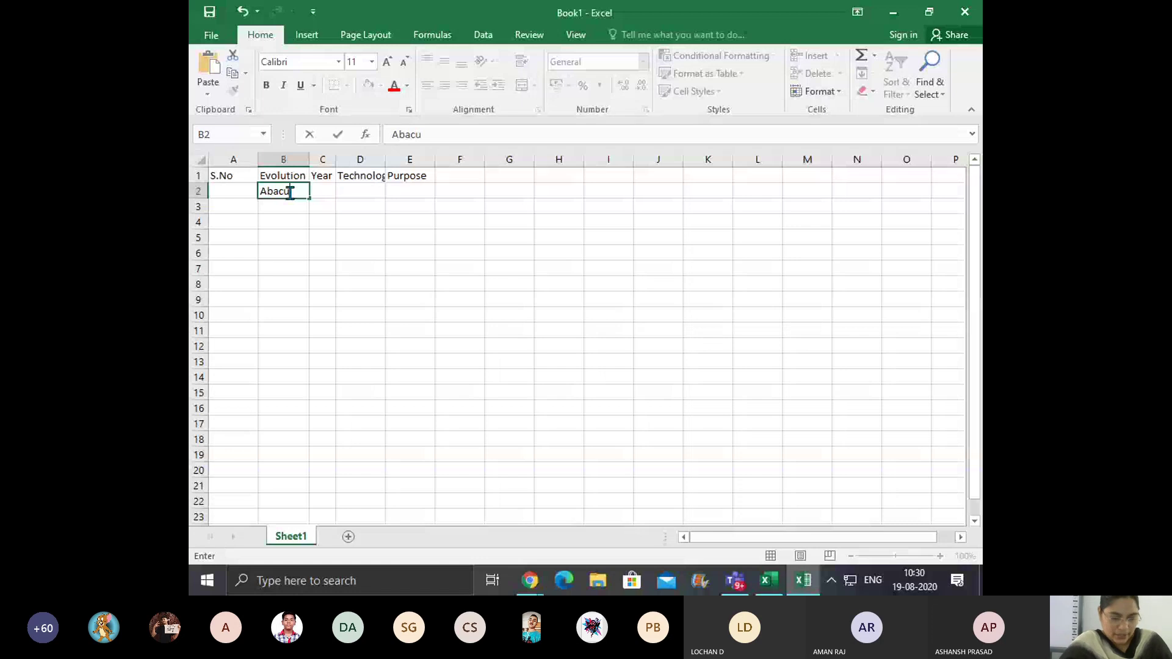
text(s)
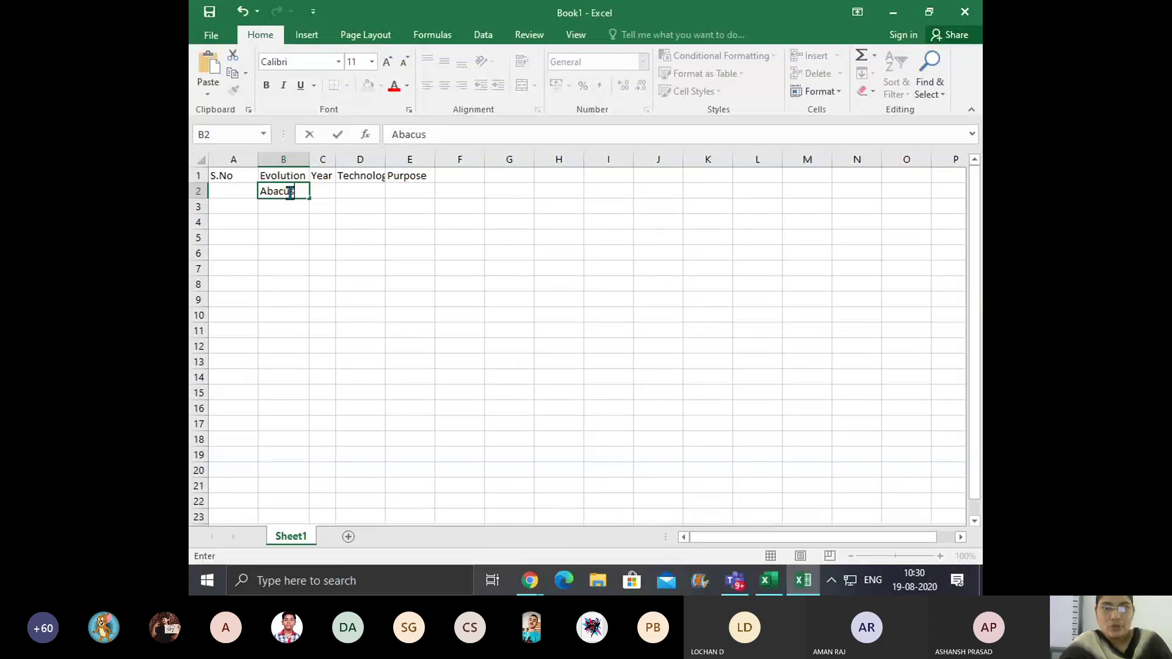
key(Left)
text(1)
key(Return)
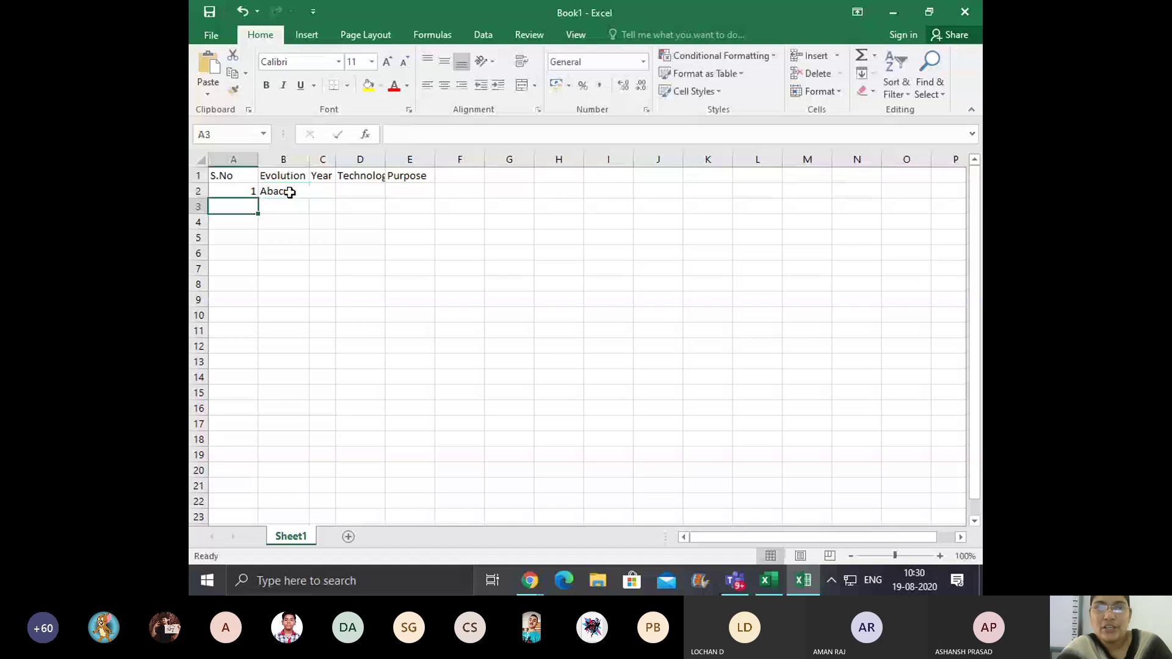
text(2)
key(Return)
text(3)
key(Tab)
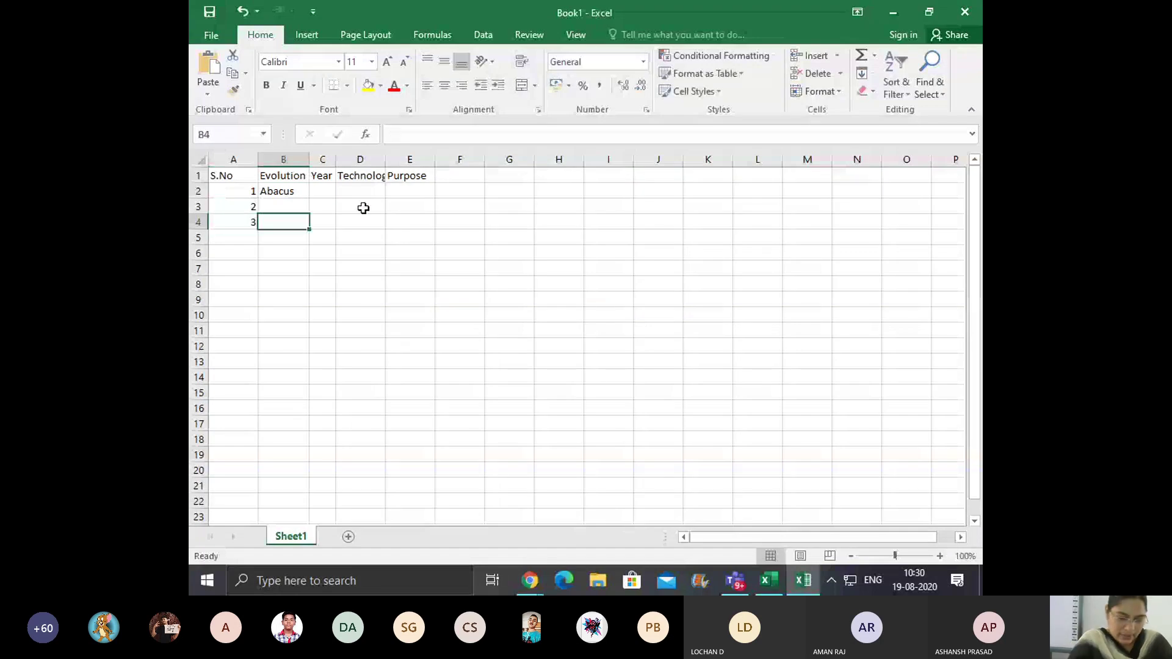
Step: Insert a column before Technology with the heading Person Invented and fit its width to the text
click(353, 176)
text(Person )
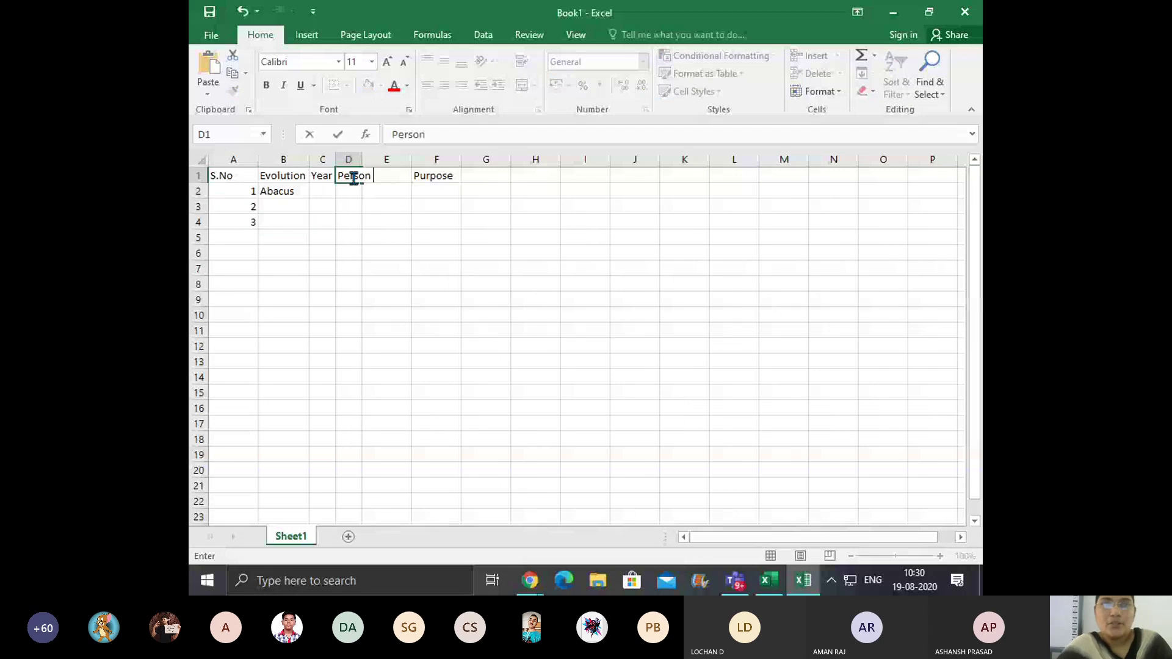
text(Invented)
key(Return)
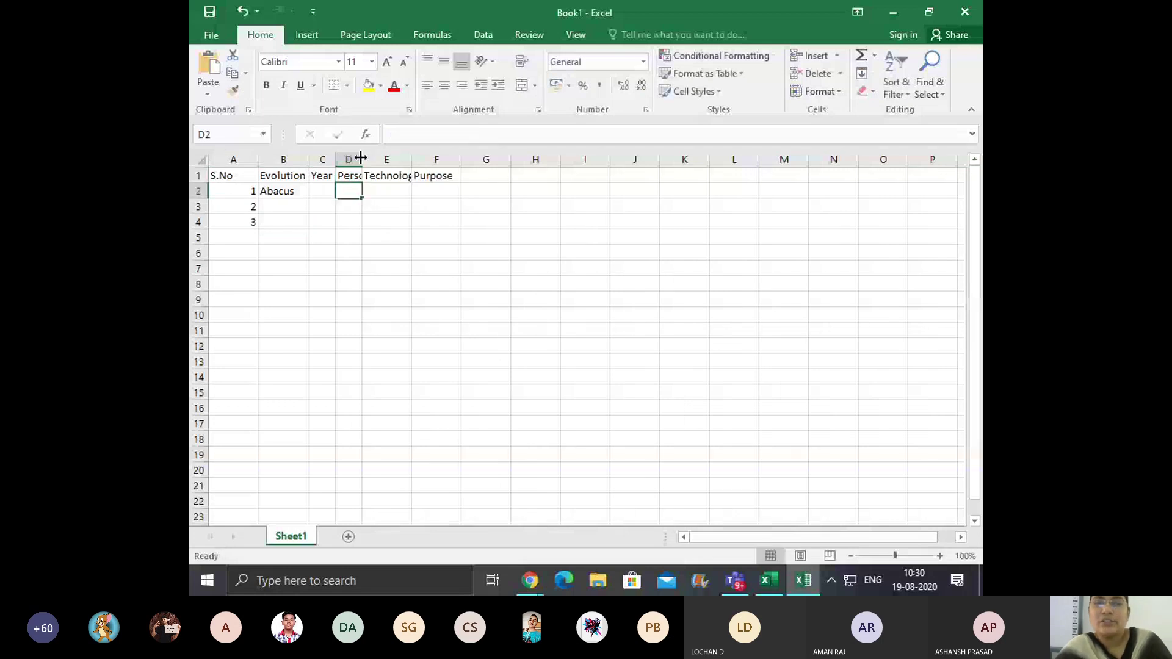
double_click(361, 158)
Step: Enter Beed & Rods as the technology for Abacus in cell E2
click(454, 190)
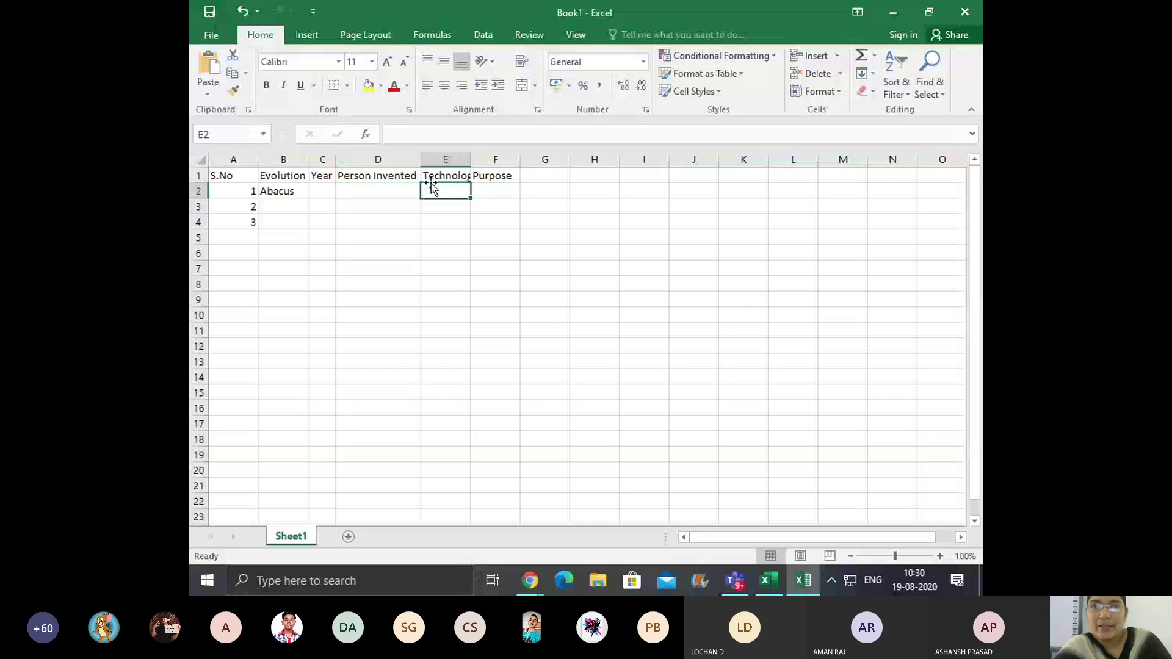
text(Beed &)
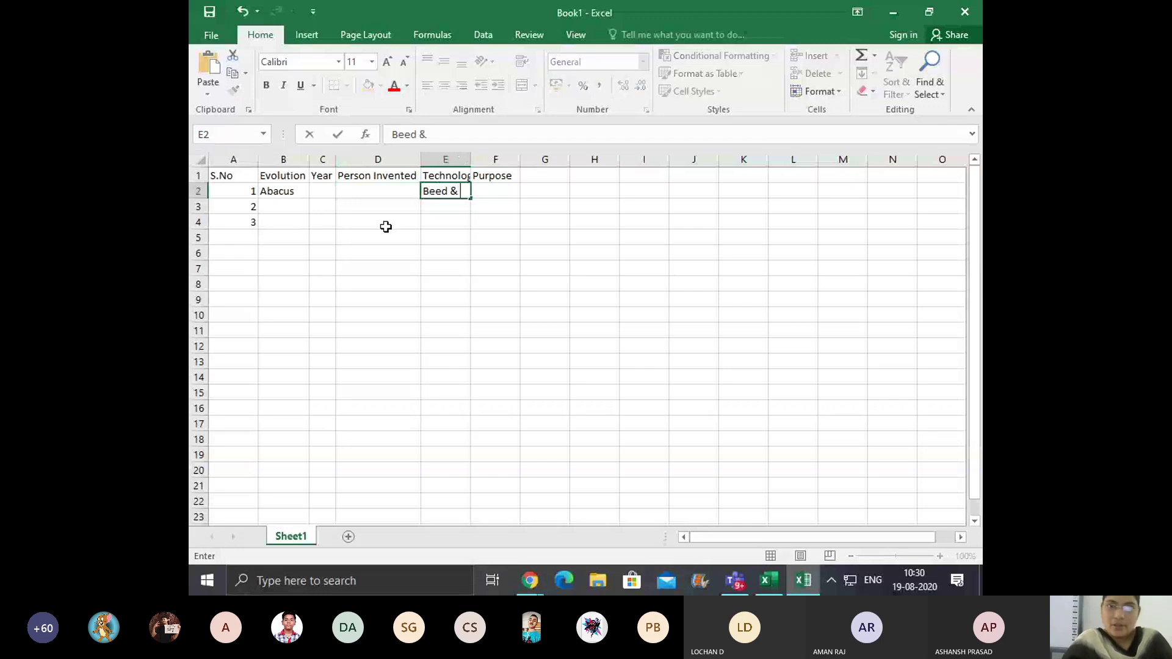
text( Rods)
key(Return)
key(Up)
key(Right)
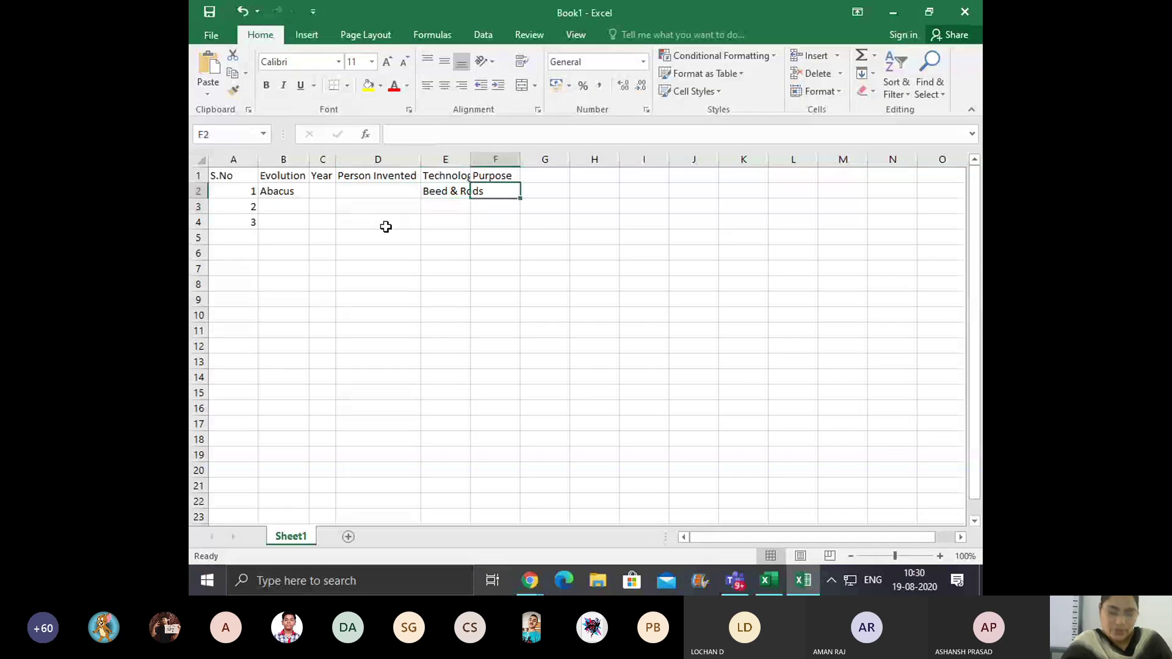
text(Caluc)
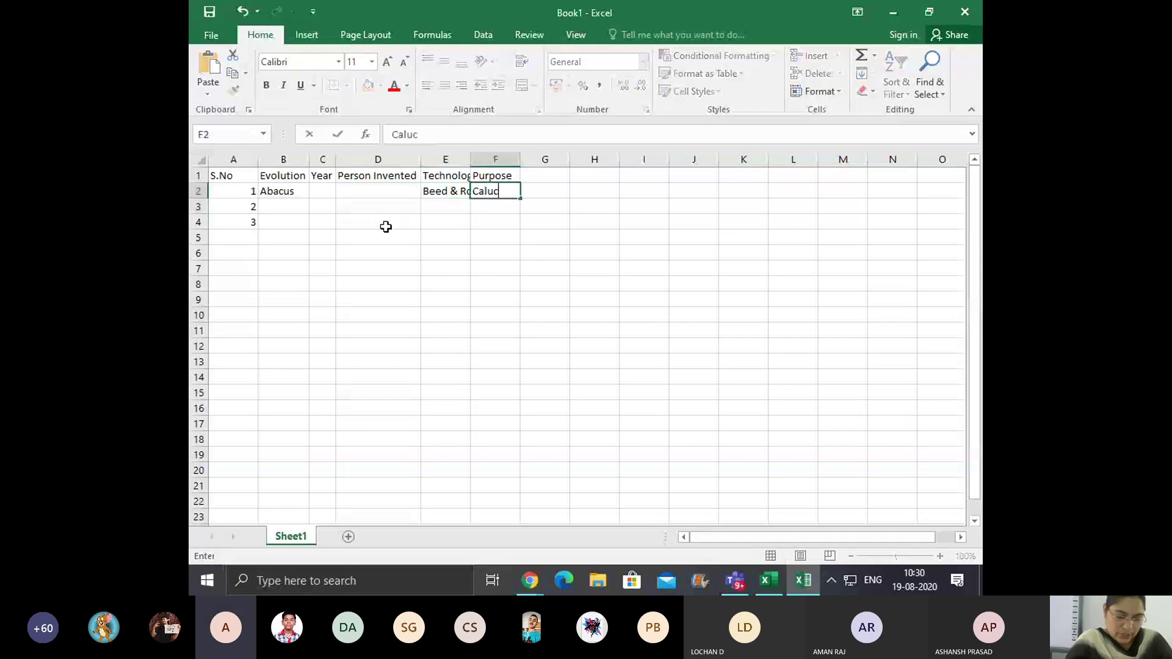
key(BackSpace)
key(BackSpace)
key(BackSpace)
key(BackSpace)
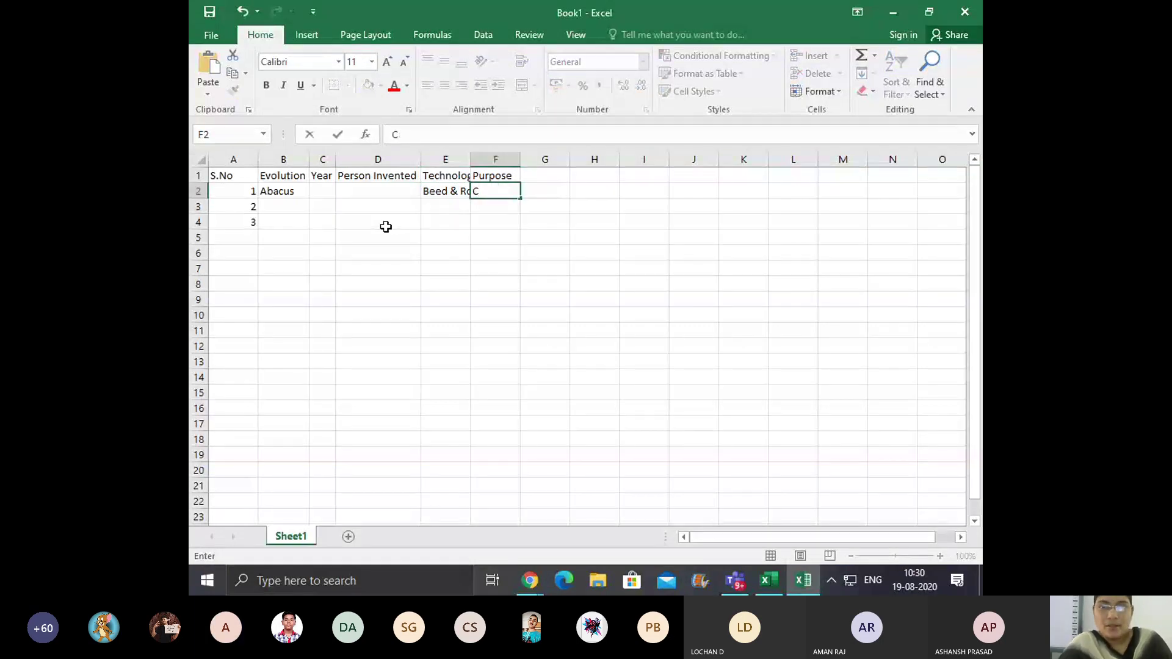
key(BackSpace)
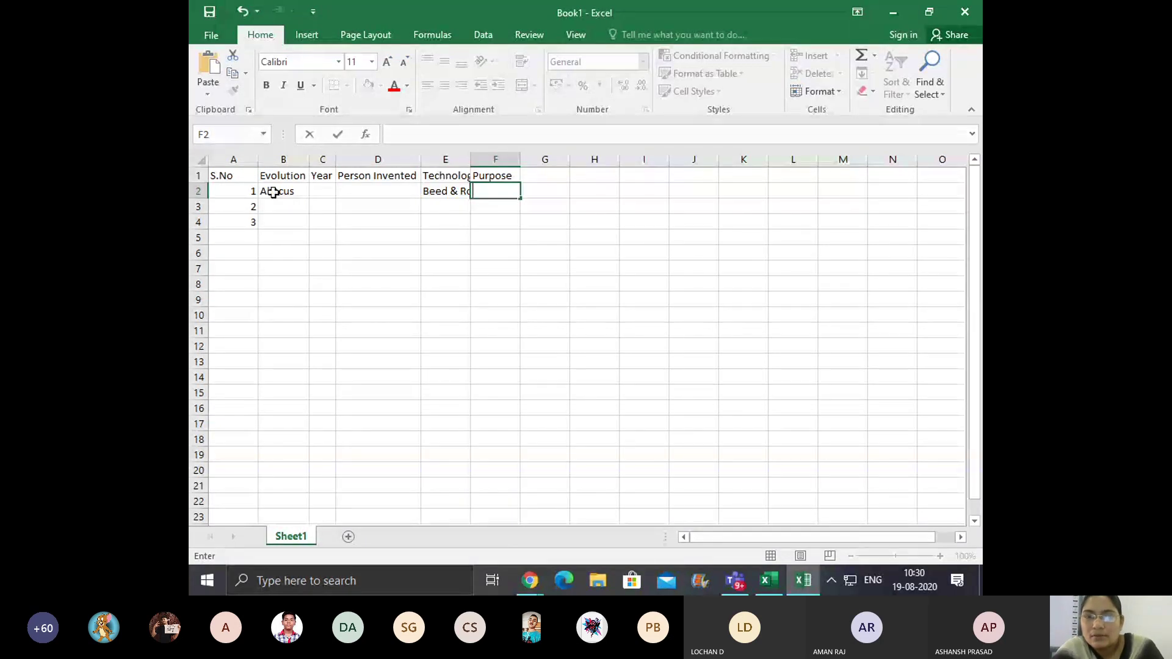
key(Escape)
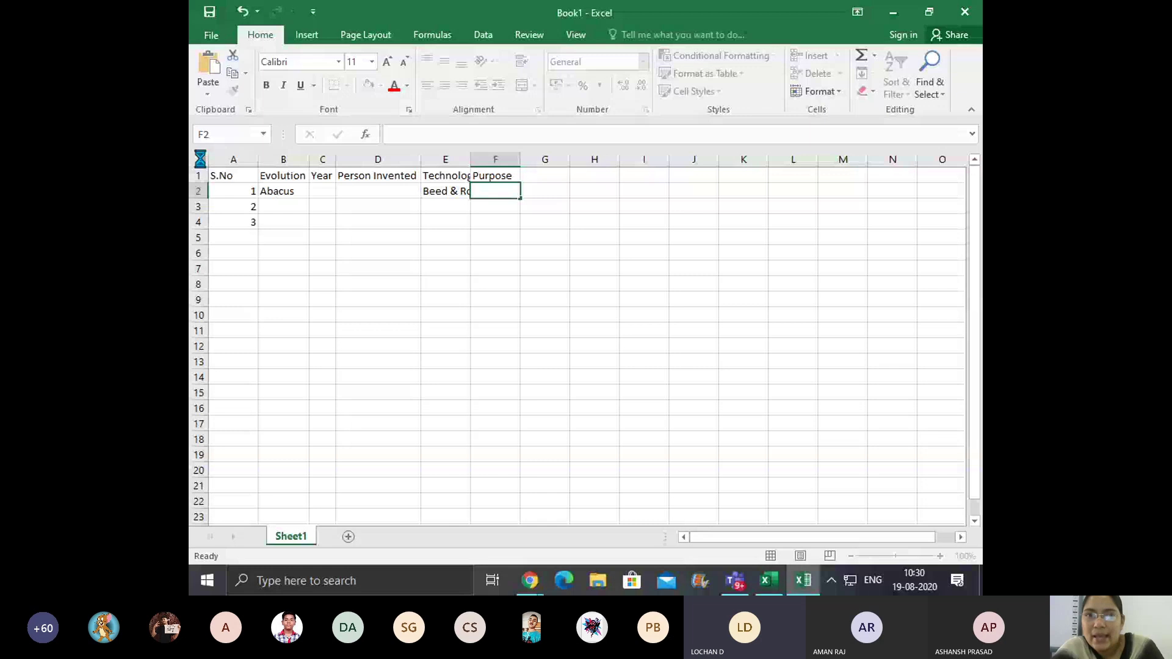
Step: Increase the font size of the whole sheet to 12 and apply All Borders to every cell
click(200, 158)
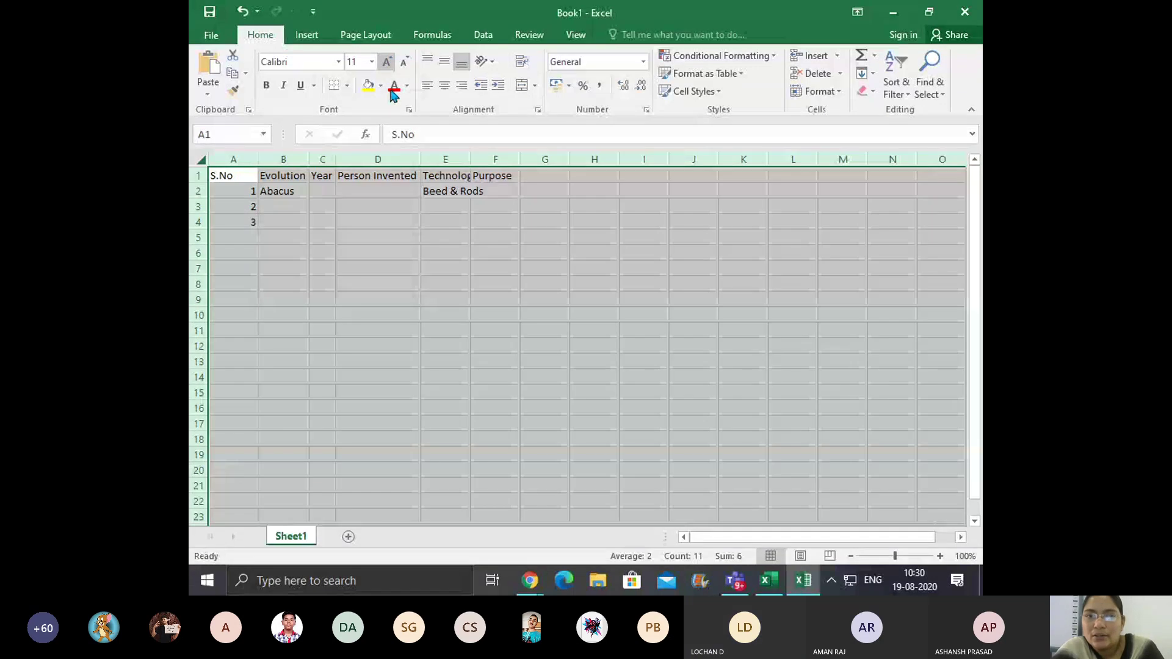
click(384, 59)
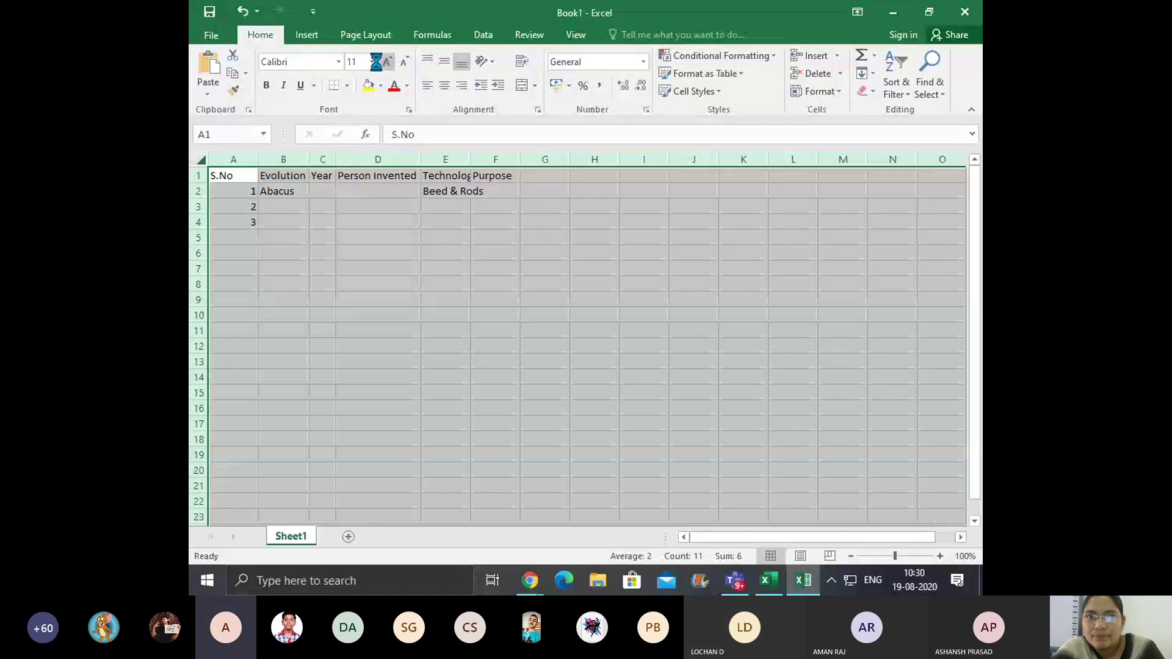
click(347, 85)
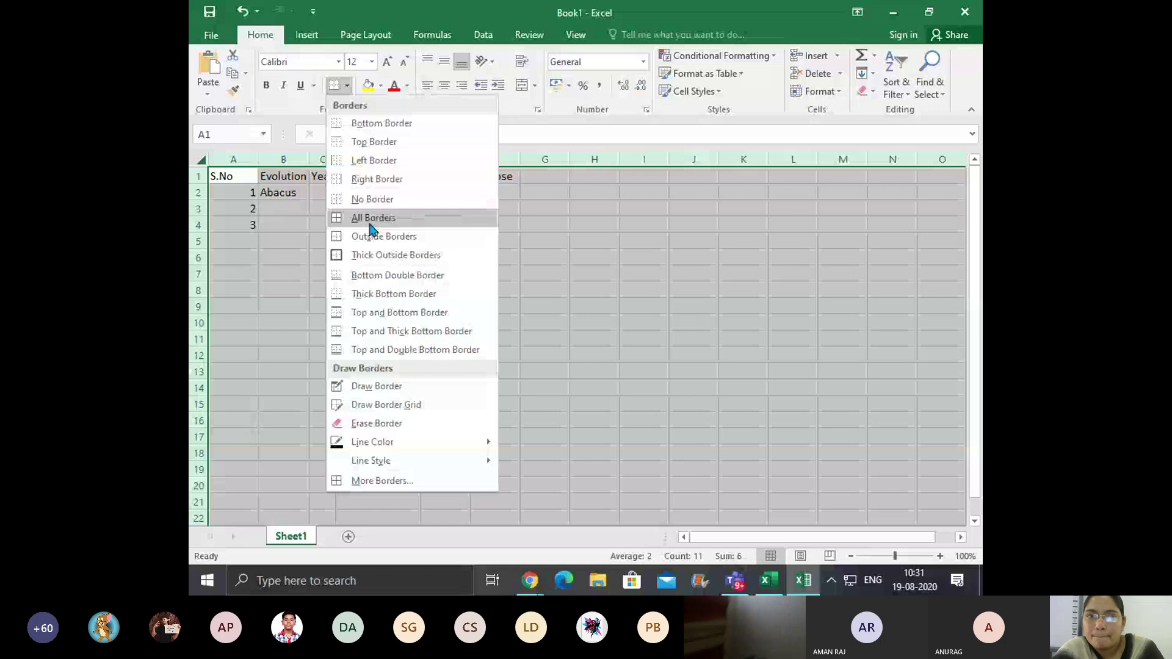
click(373, 218)
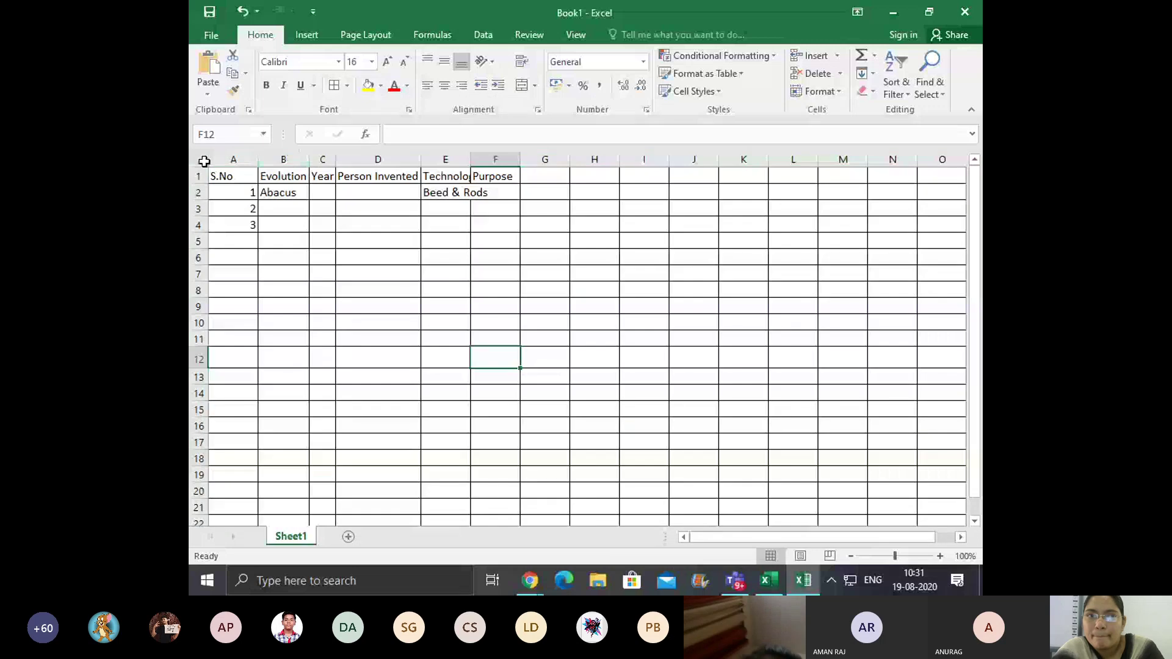
Step: Increase the font size of the whole sheet to 22
click(204, 160)
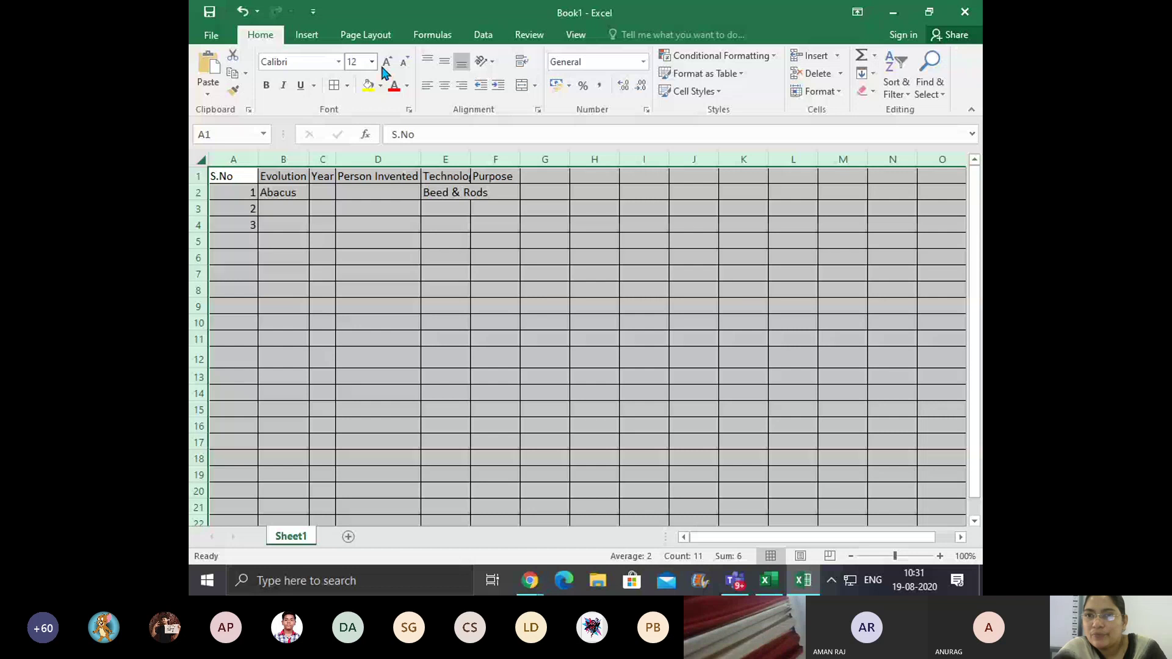
click(386, 62)
click(387, 62)
click(387, 62)
click(386, 62)
click(386, 61)
click(312, 212)
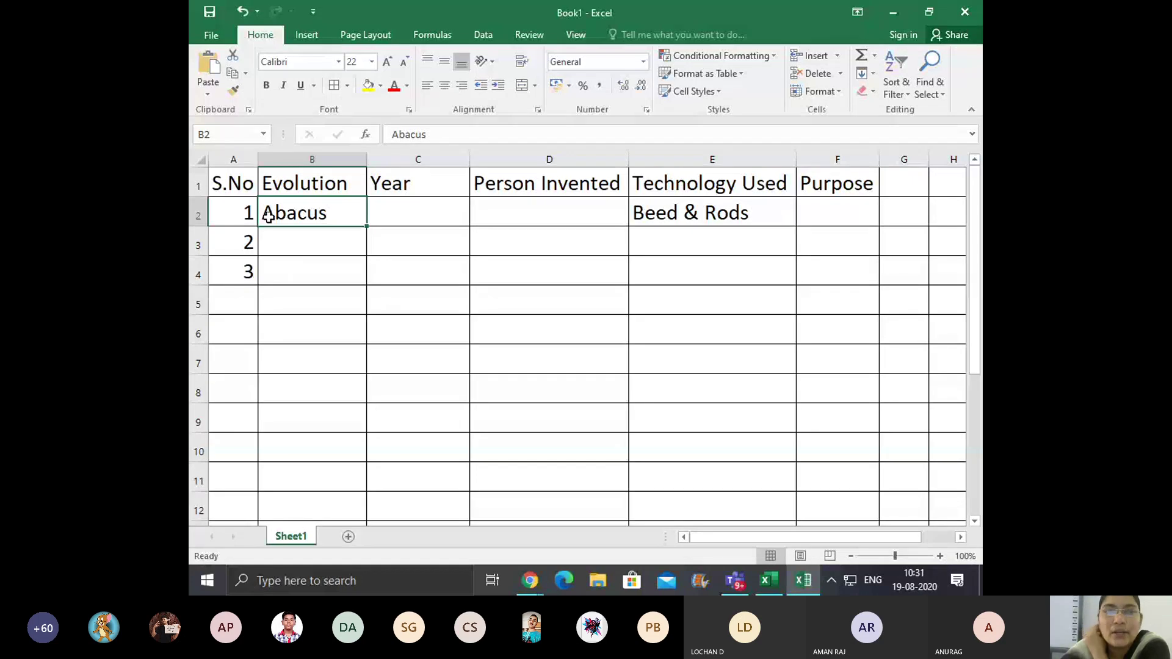
Step: Add serial number 4 in A5 with Pascaline as its evolution entry in B5
drag(217, 183, 867, 422)
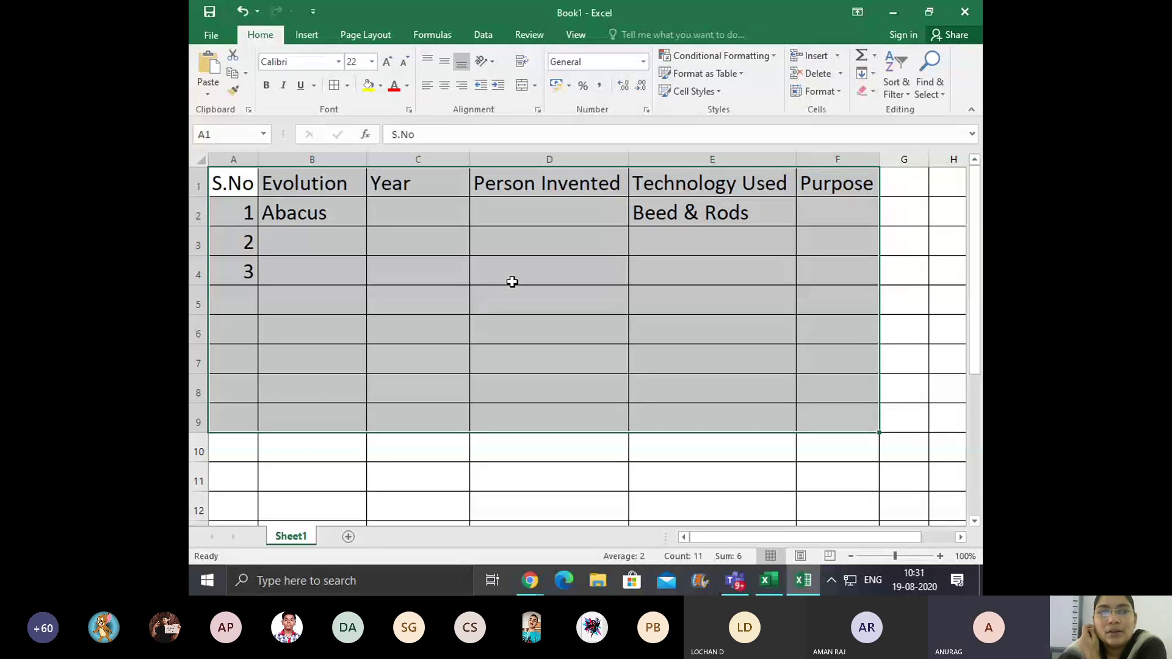
click(240, 291)
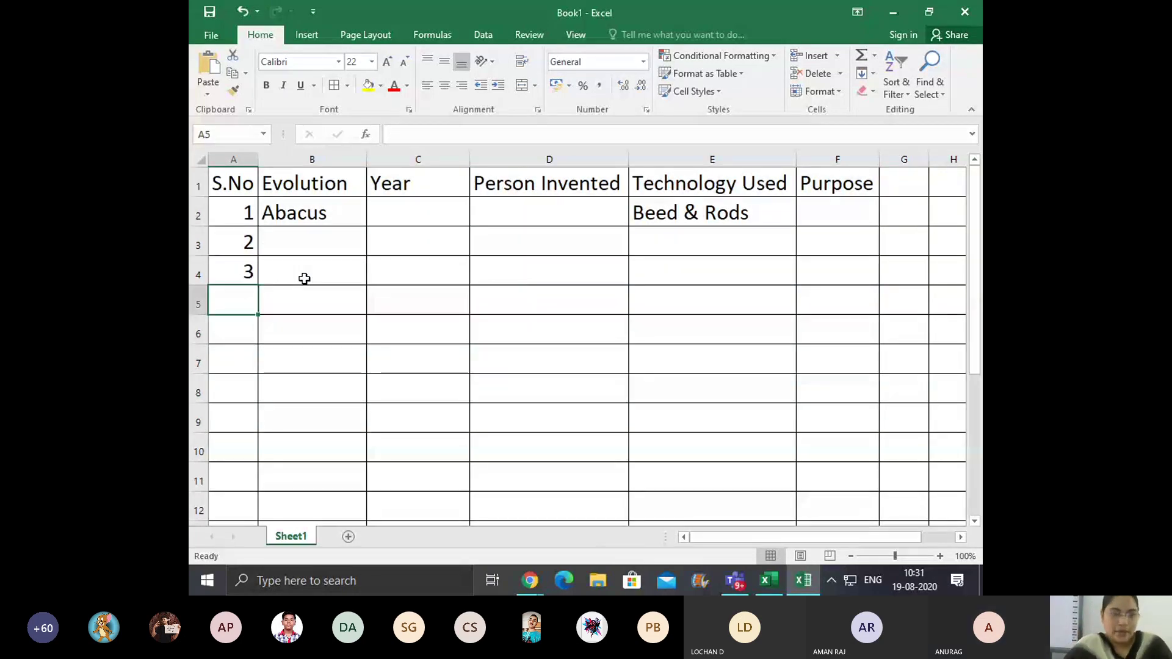
text(4)
key(Tab)
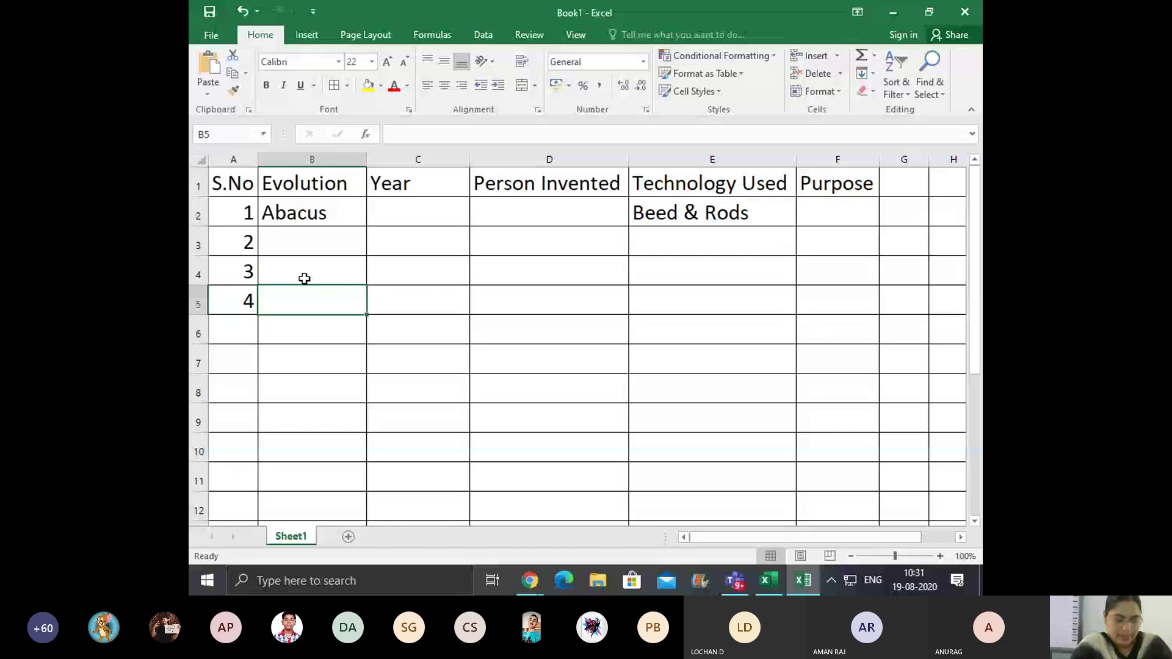
text(Pascal)
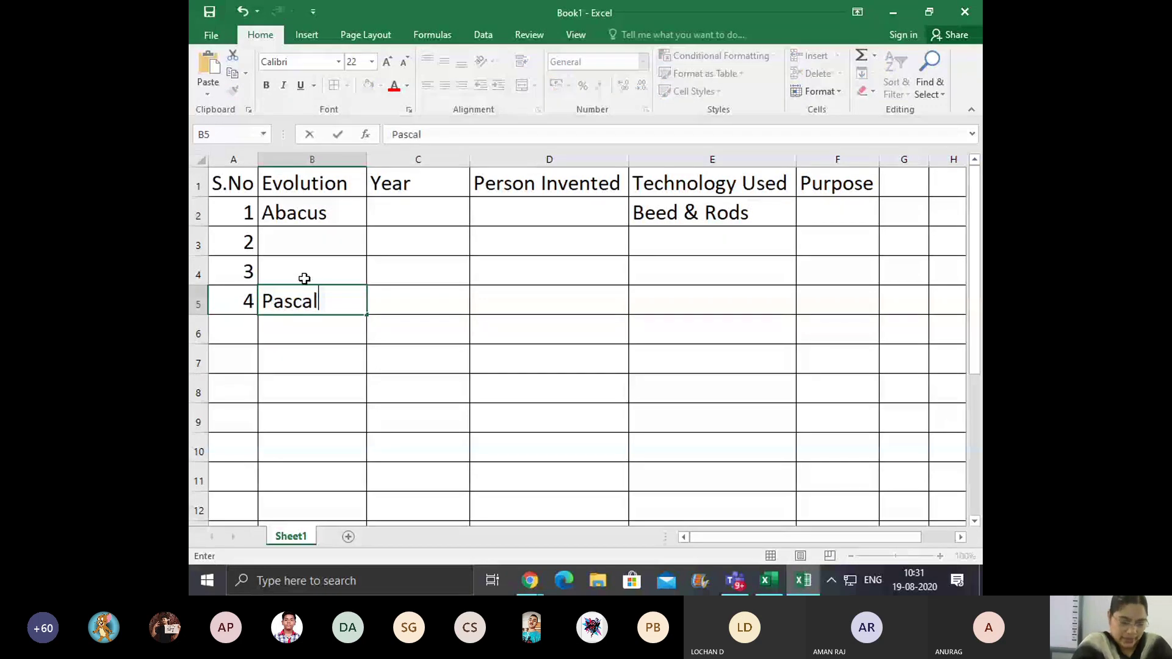
text(ine)
click(304, 278)
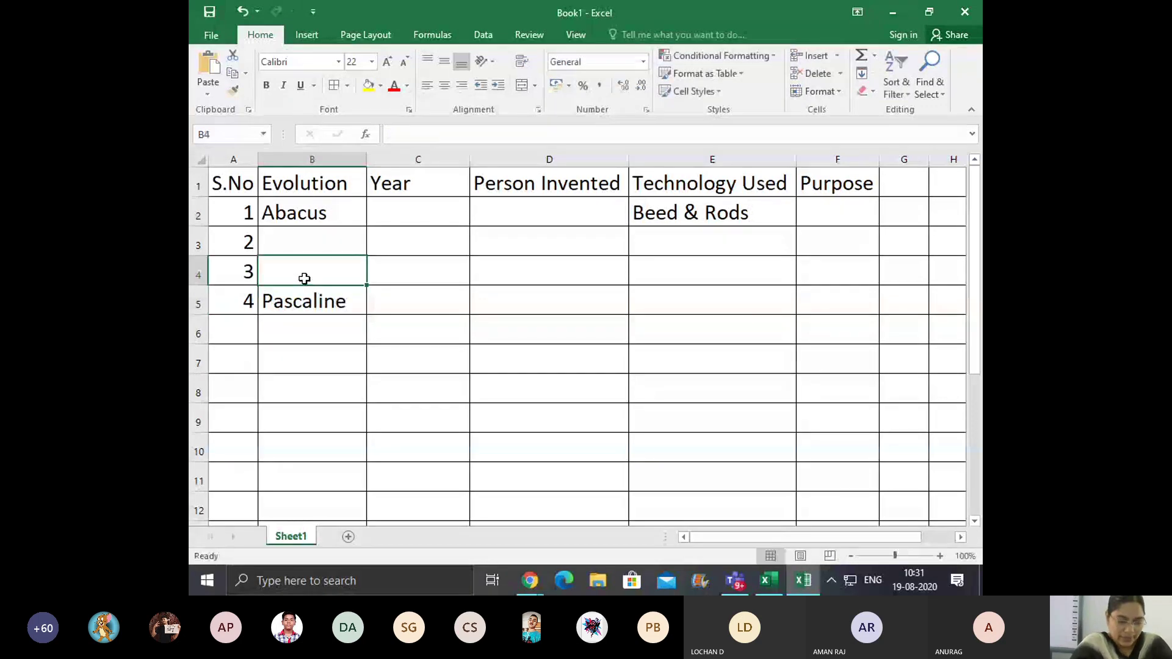
Step: Enter Calculator as the evolution entry in B4 and Chinese as the inventor of the Abacus in D2
text(Calcula)
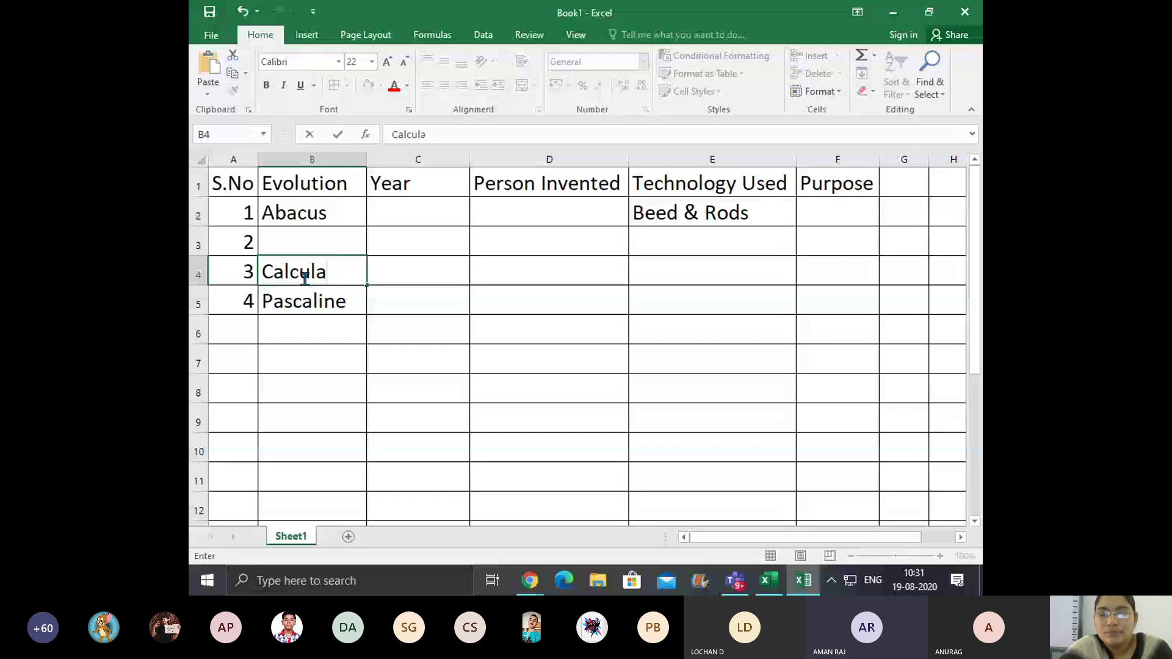
text(tor)
key(Tab)
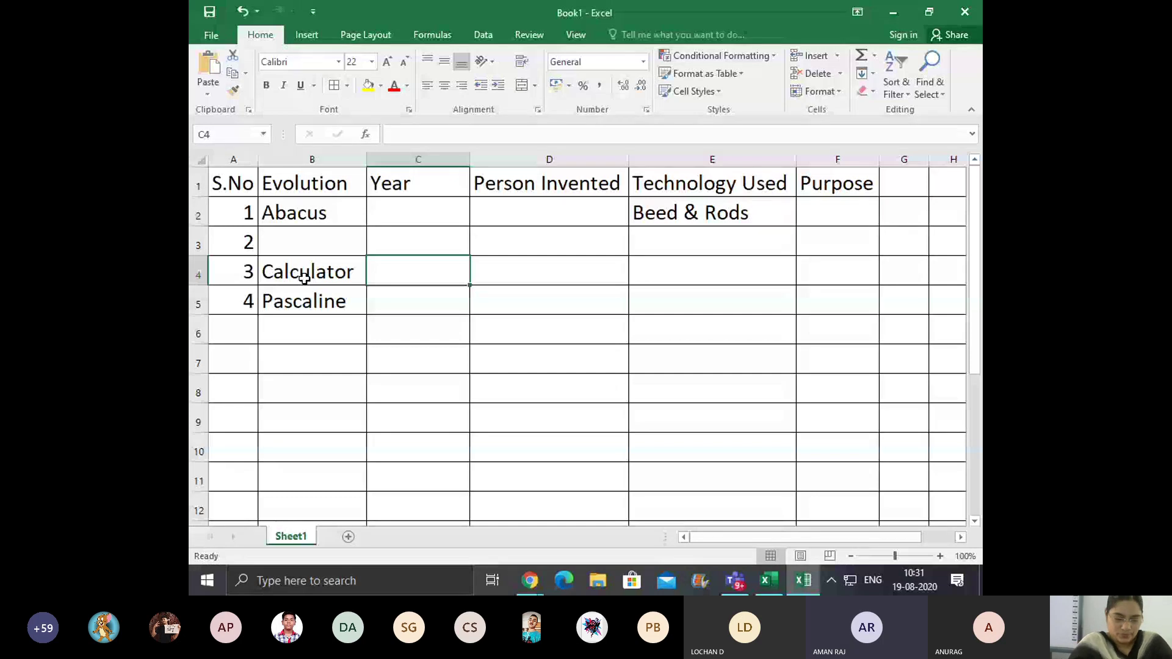
key(Tab)
text(Le)
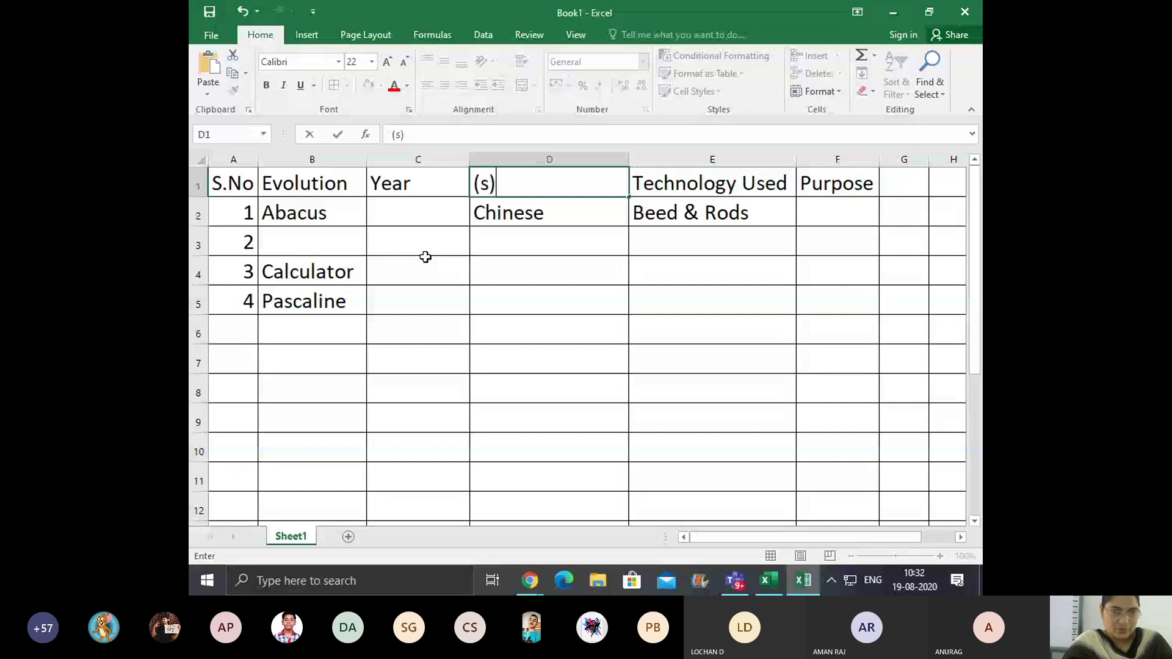
Step: Change the heading in D1 to Person (s) Invented
key(Escape)
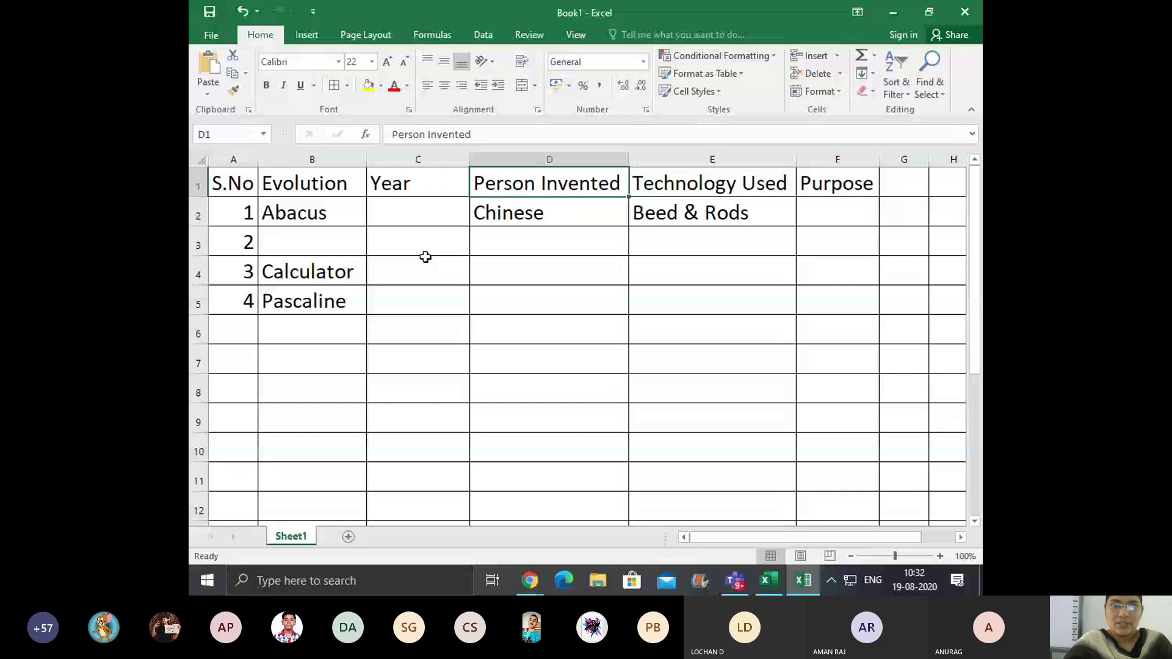
click(421, 133)
text((s))
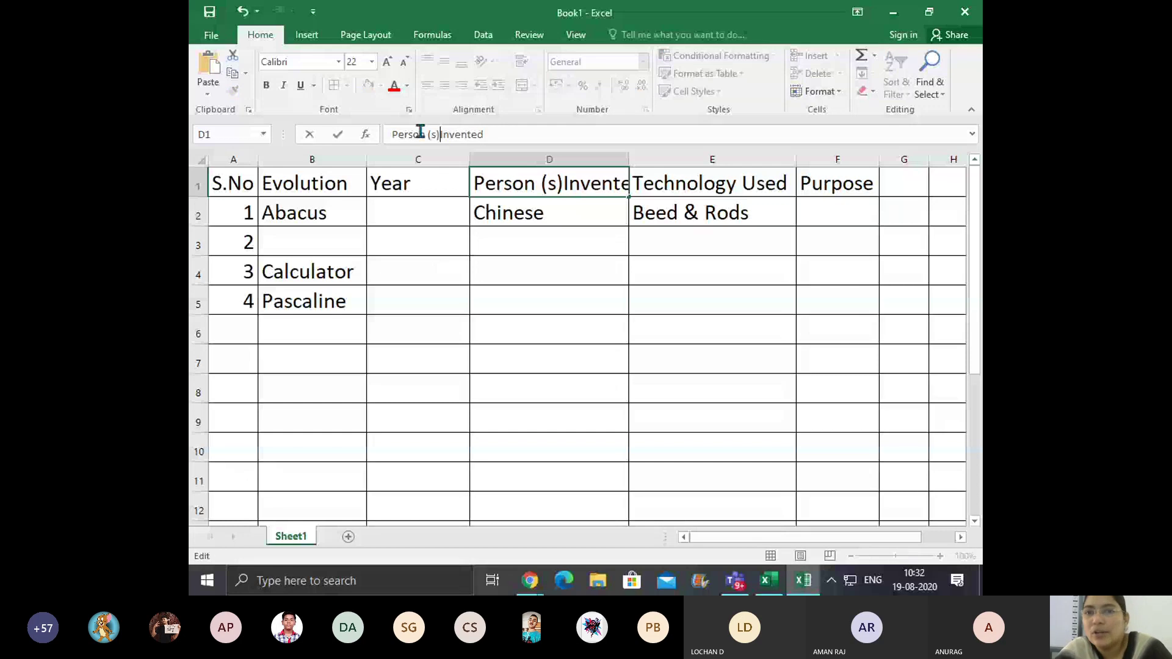
key(Return)
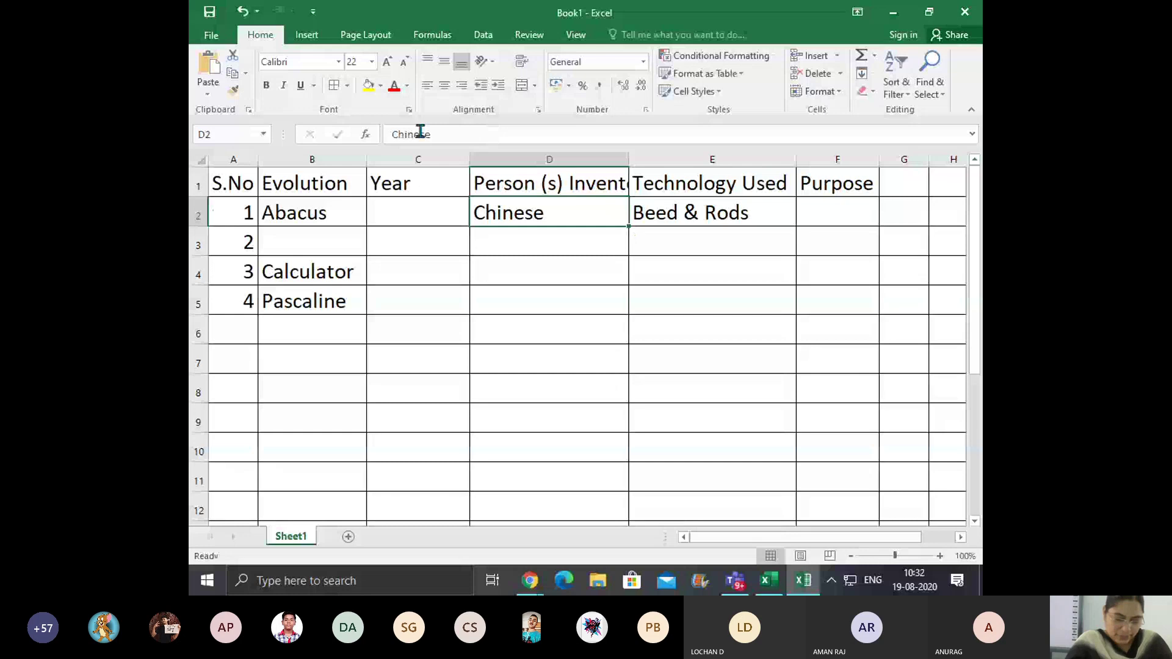
Step: Insert a column before Purpose and give it the heading Concept Used
click(825, 183)
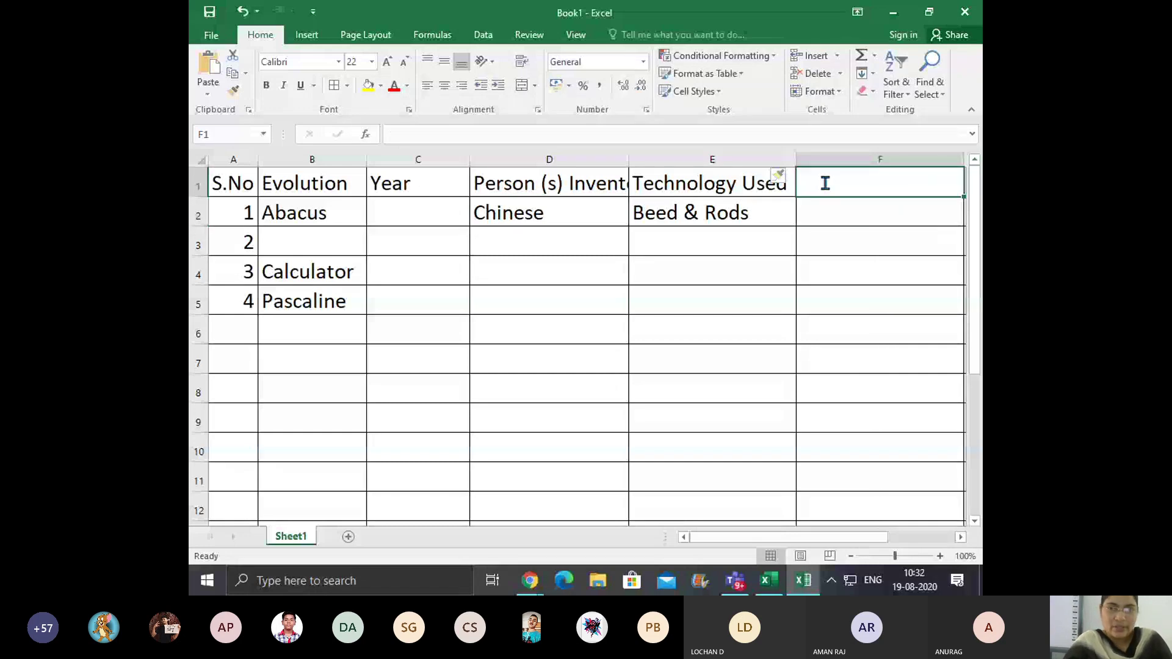
text(Concept Used)
key(Return)
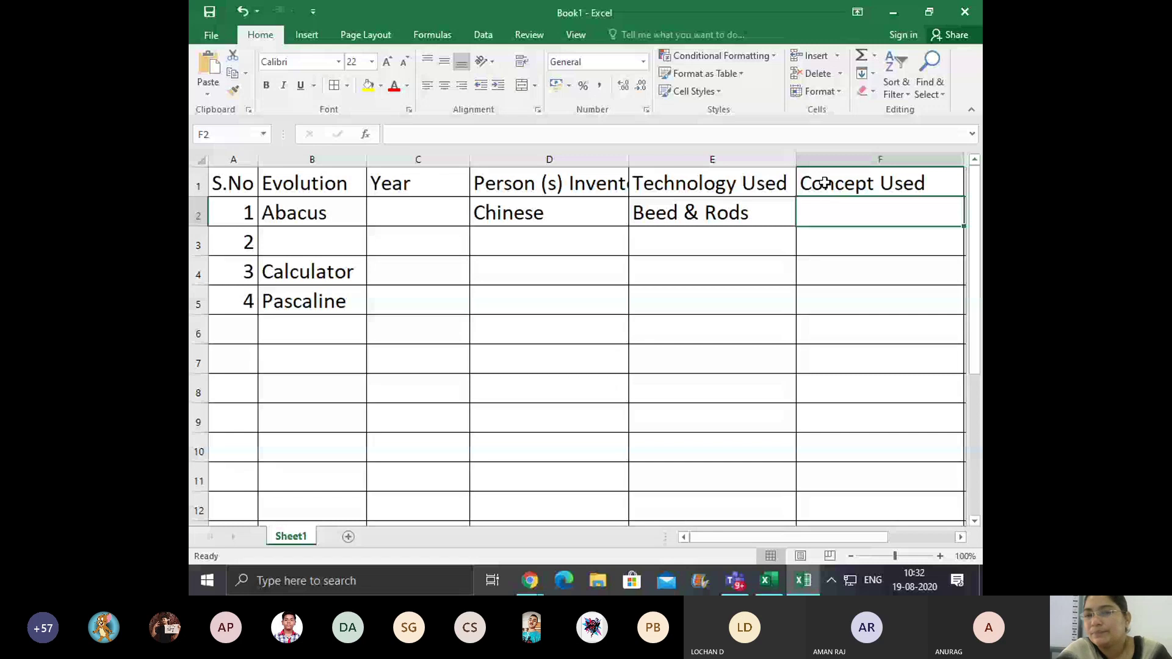
Step: Extend the heading in F1 to Concept Used /Purpose
scroll(737, 192, right, 2)
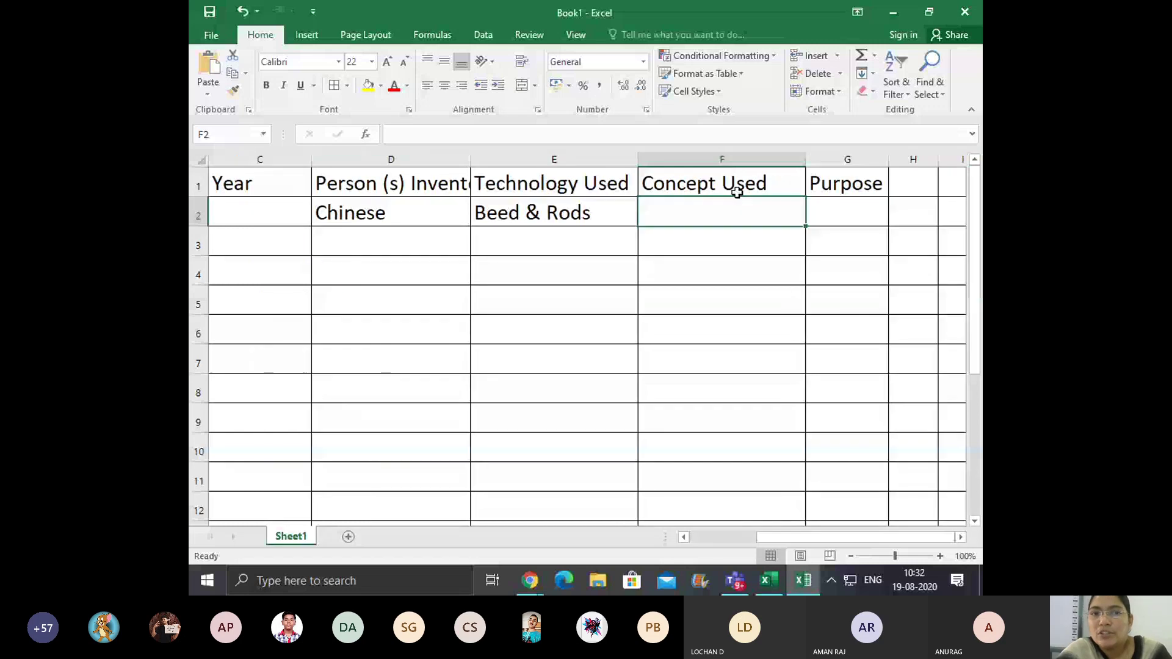
click(737, 192)
click(474, 133)
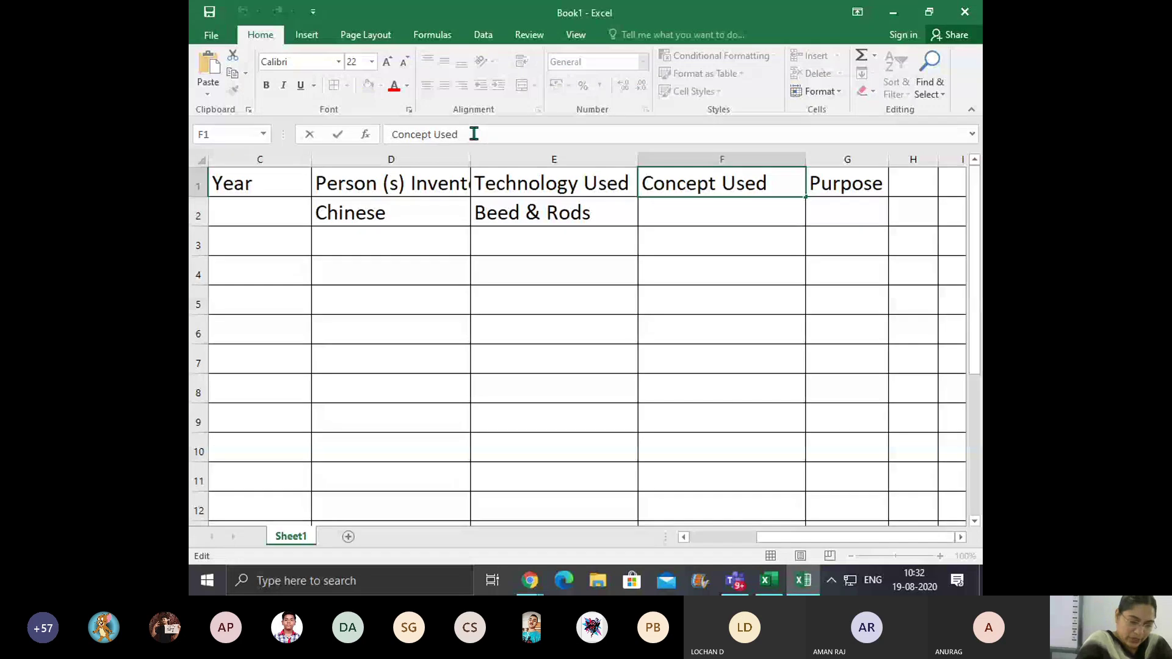
text(/Purpose)
key(Return)
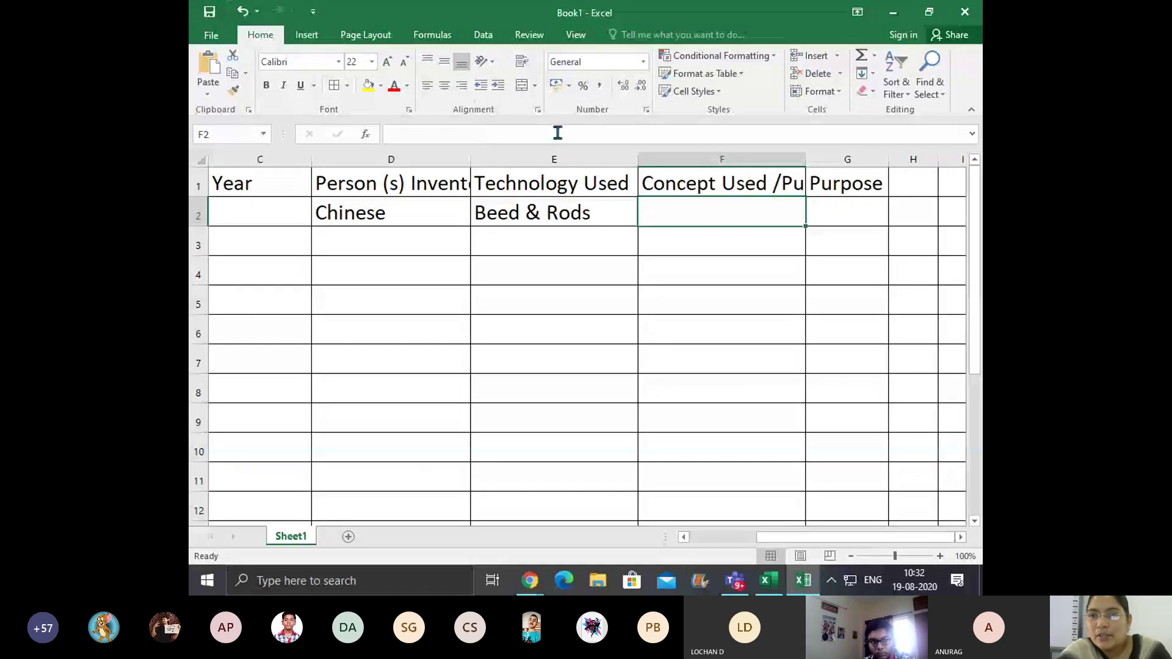
Step: Delete the separate Purpose column and fit column F to its heading
key(Up)
key(Right)
key(ctrl+space)
key(ctrl+minus)
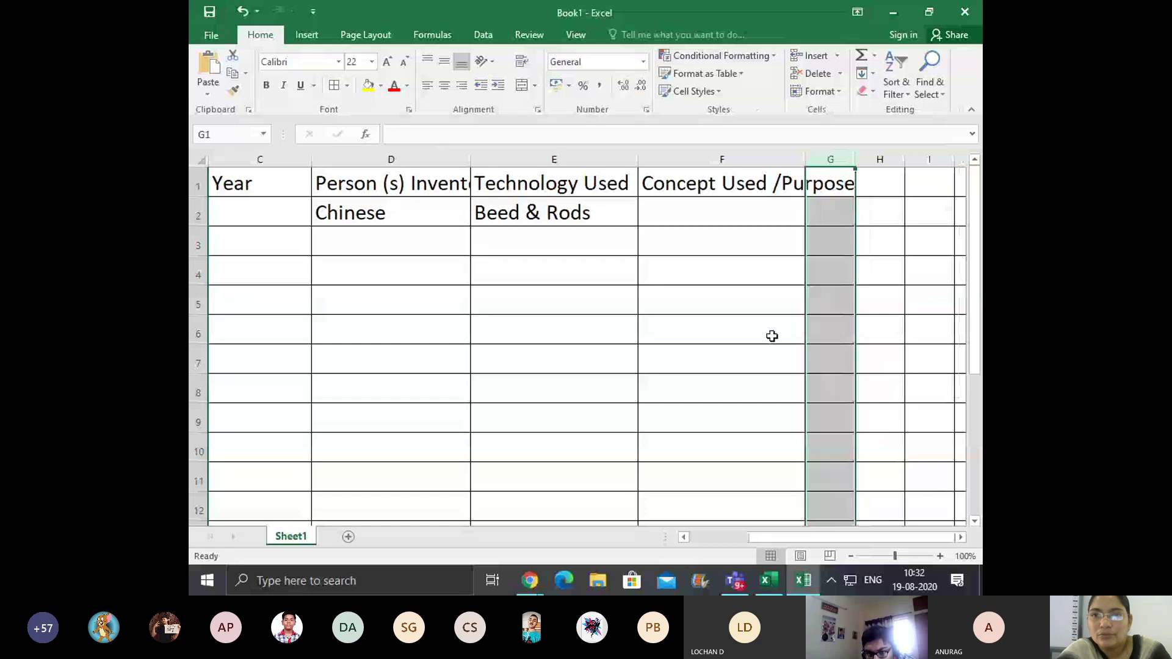
key(alt+h)
key(o)
key(i)
click(751, 360)
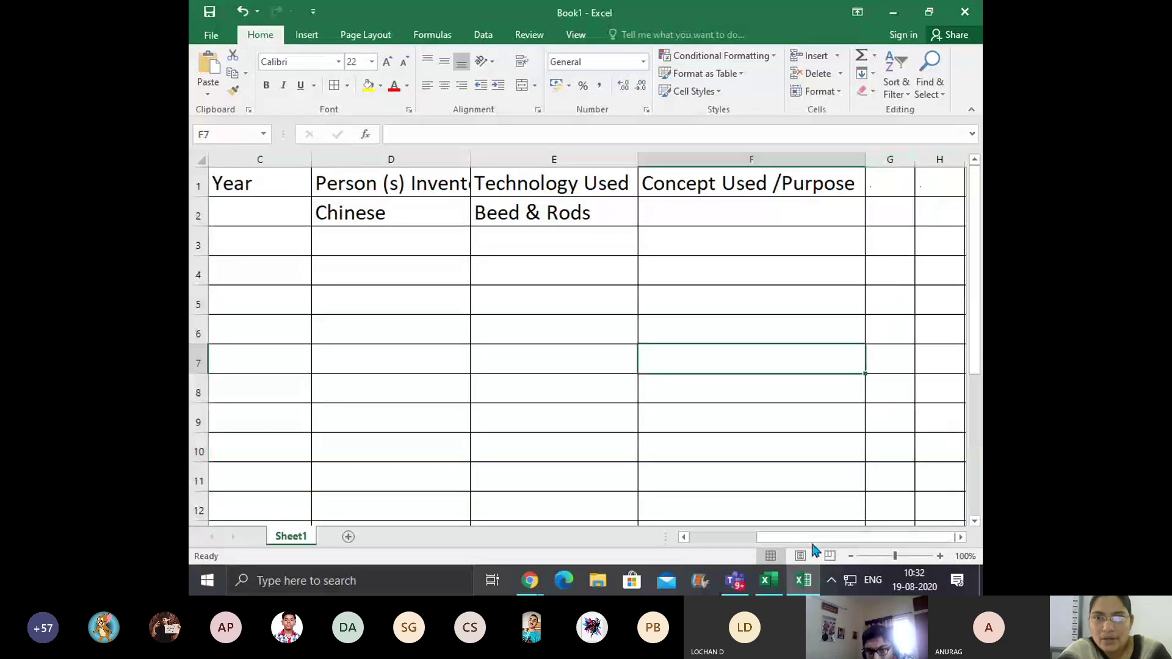
drag(811, 543, 606, 523)
click(233, 330)
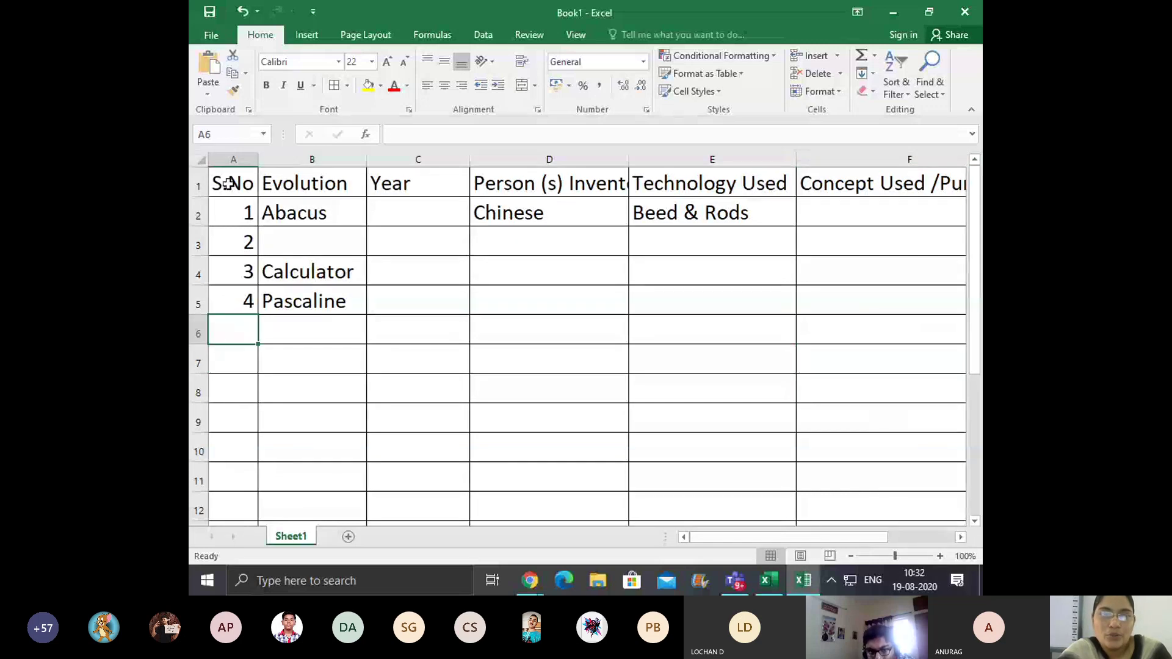
drag(226, 183, 803, 441)
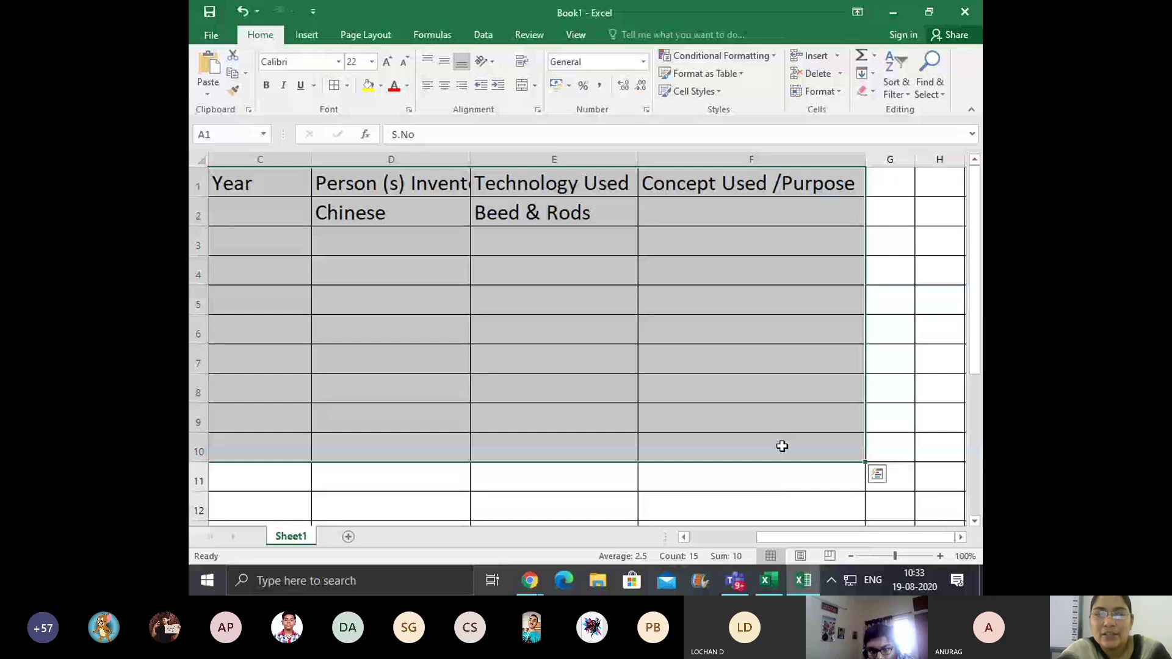
drag(793, 538, 726, 537)
mouse_move(534, 584)
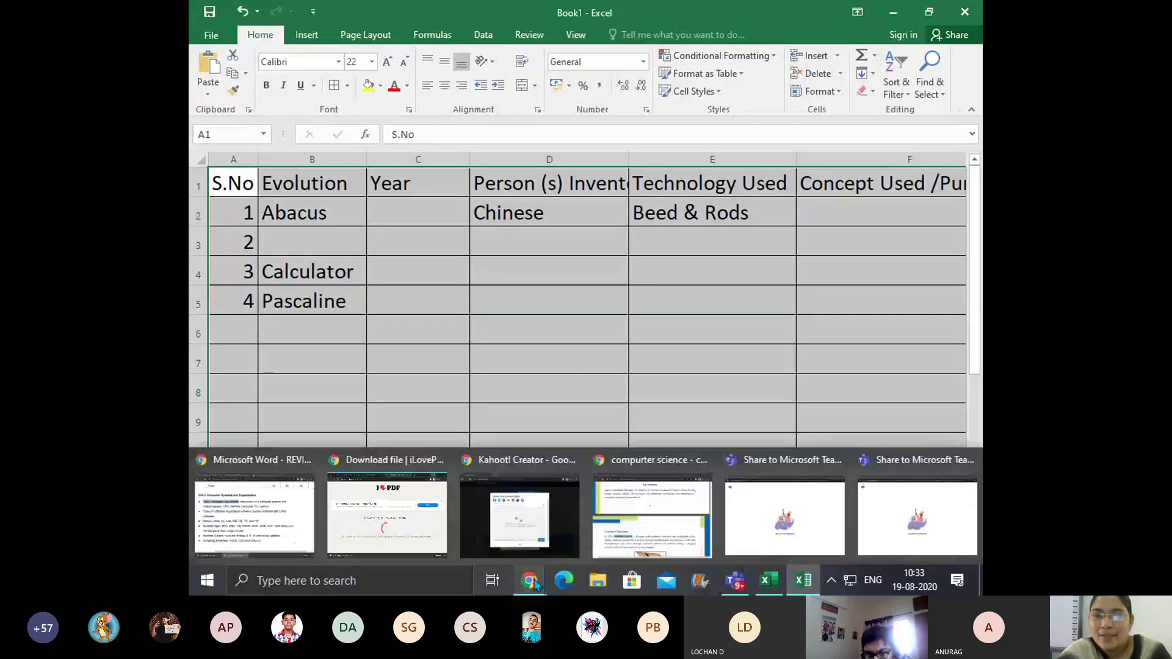
click(326, 329)
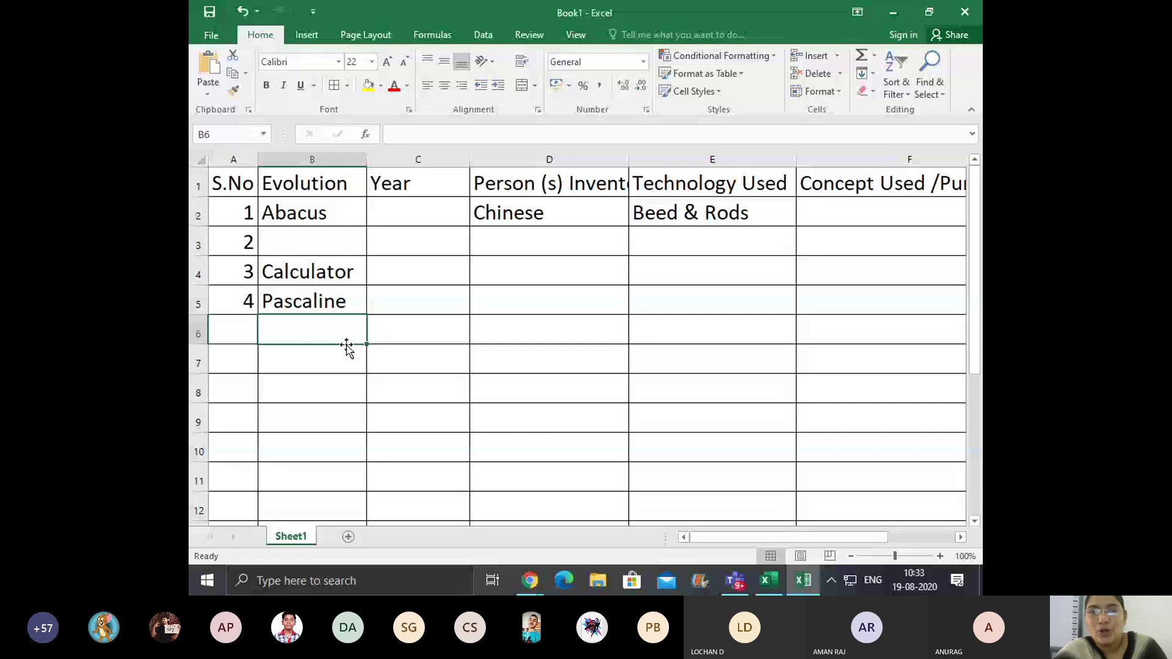
click(351, 390)
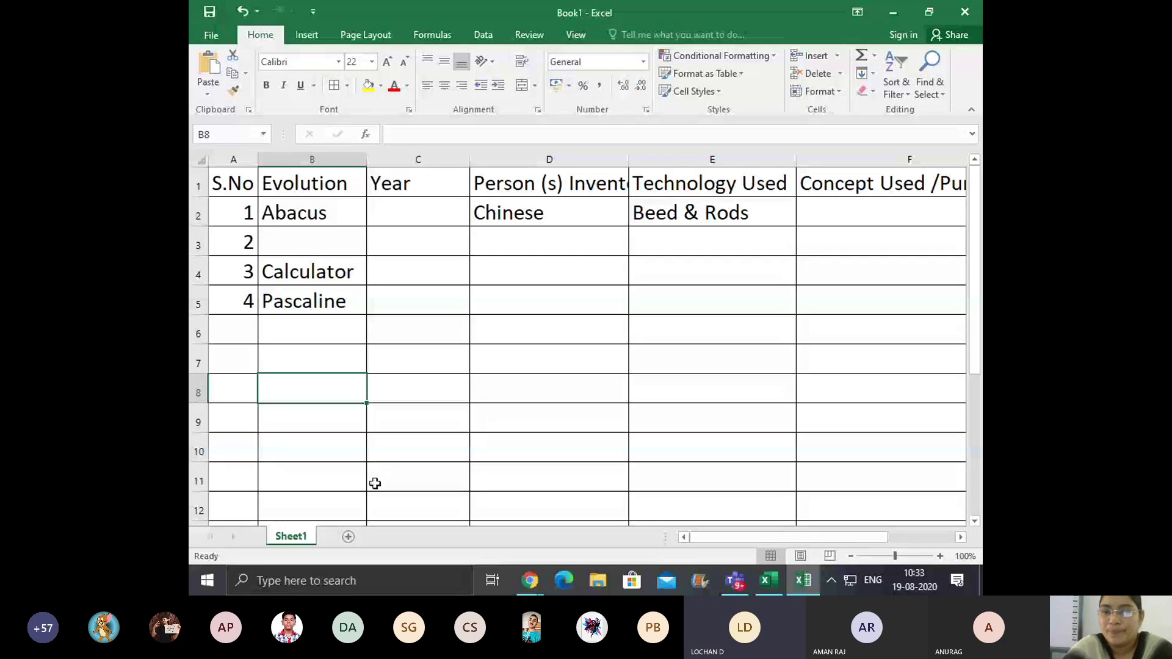
Step: Switch to the Microsoft Teams meeting and stop sharing the screen
click(734, 582)
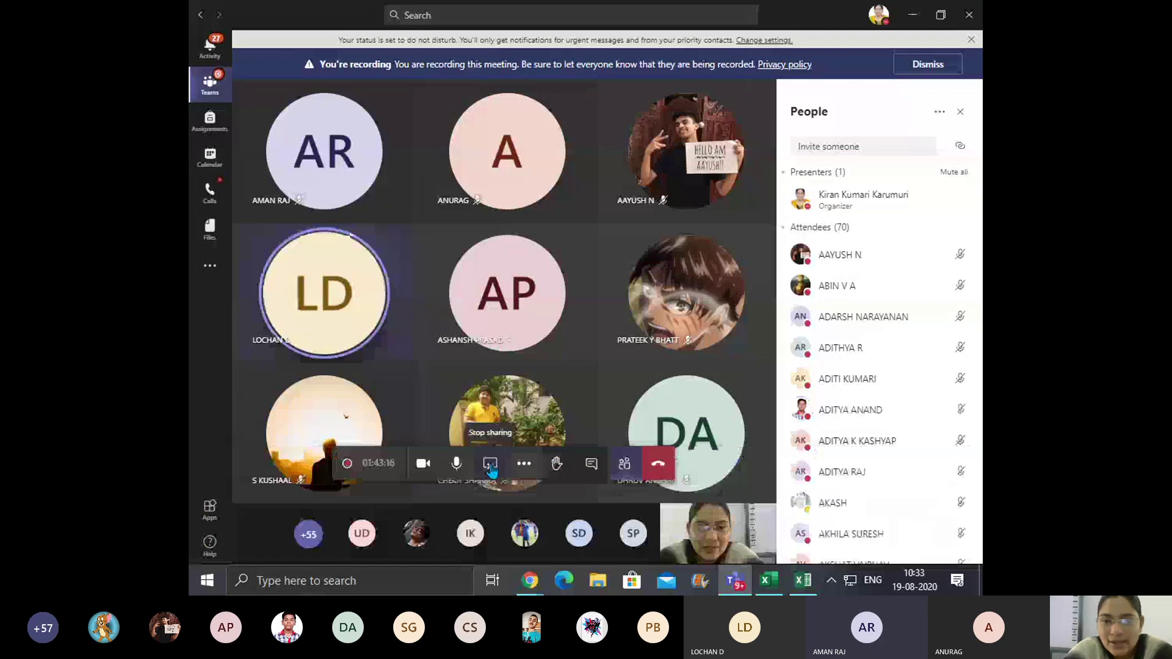
click(491, 465)
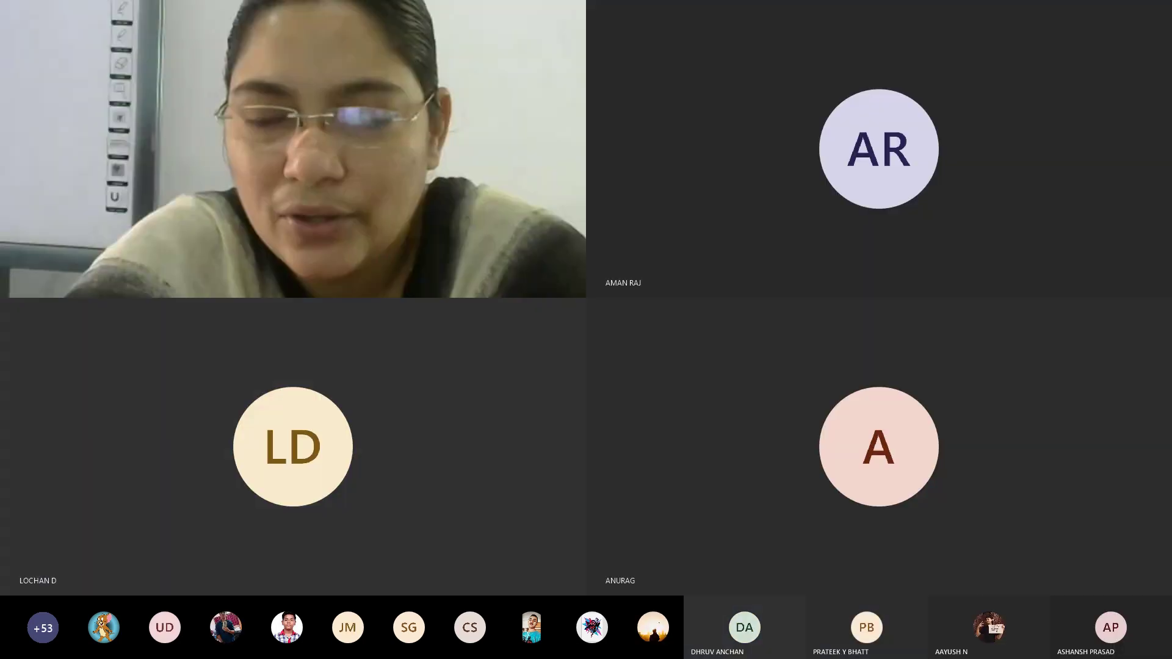